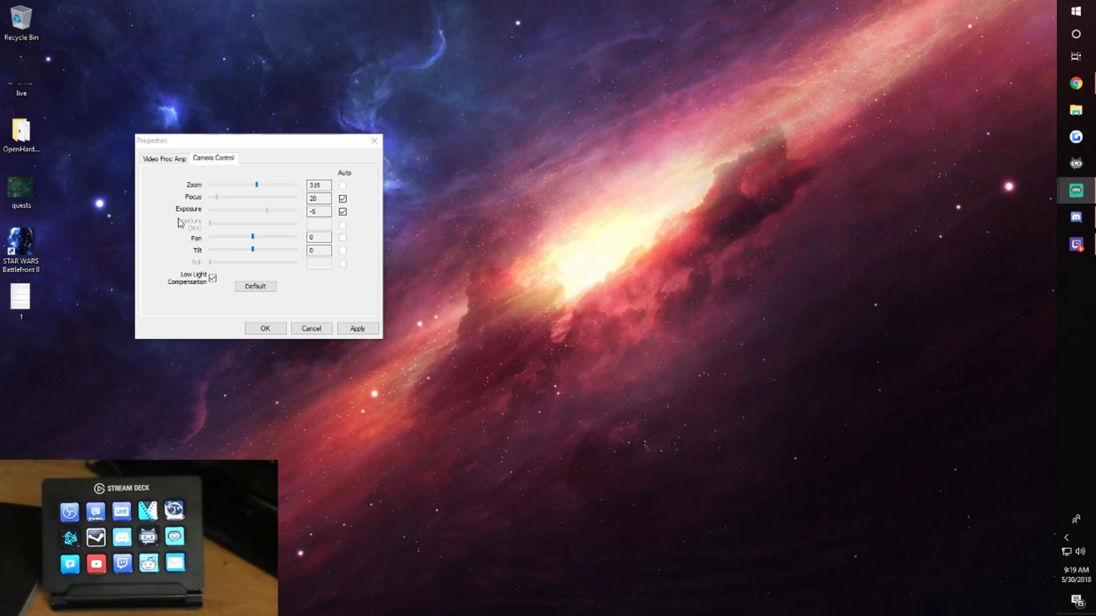
# Step: Close the webcam Properties dialog and reveal the hidden tray icons
pyautogui.press('Escape')
pyautogui.click(1065, 537)
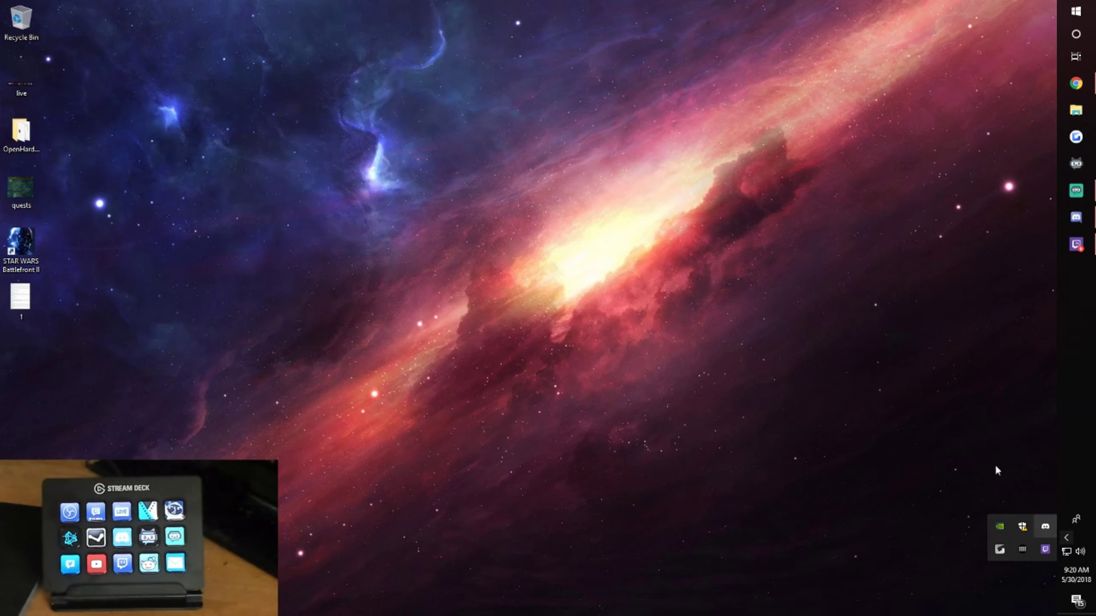
# Step: Open Configure Stream Deck from the tray icon and move the window right
pyautogui.rightClick(1022, 551)
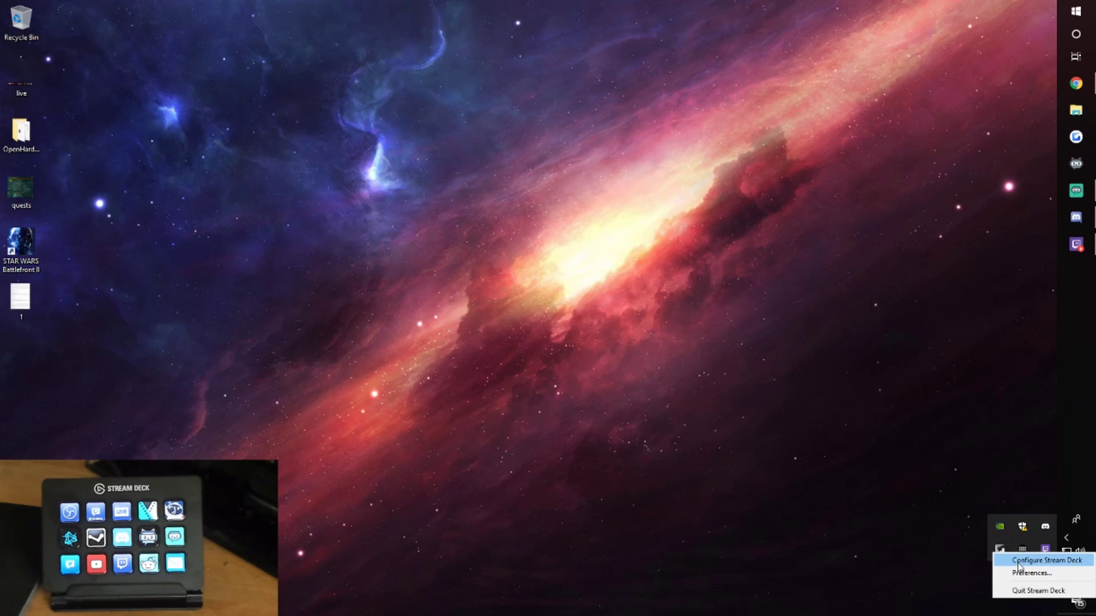
pyautogui.click(1019, 564)
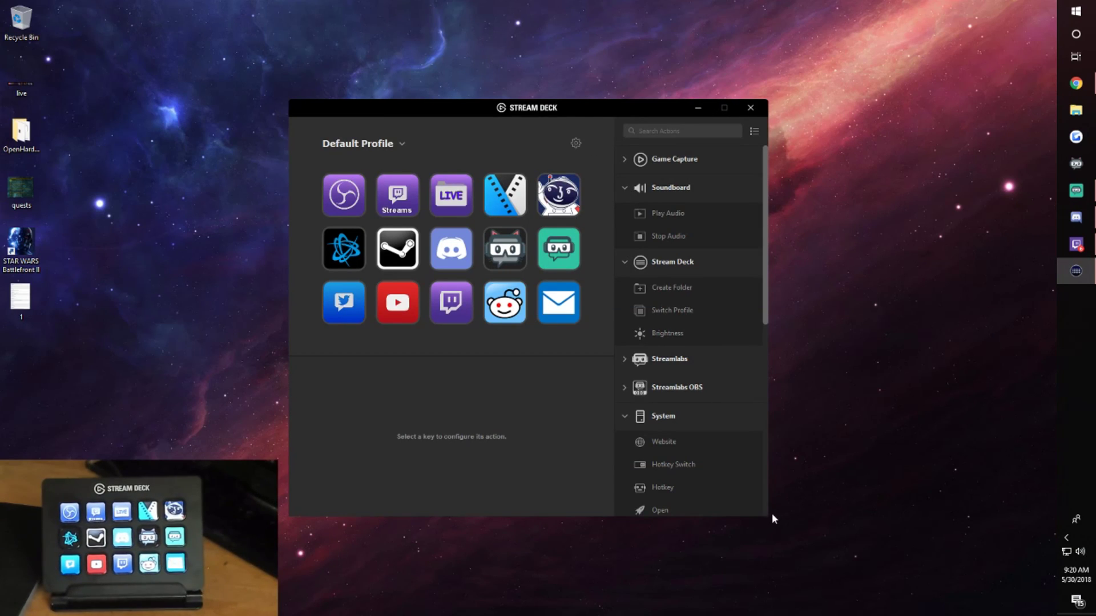
pyautogui.moveTo(290, 103); pyautogui.dragTo(430, 117)
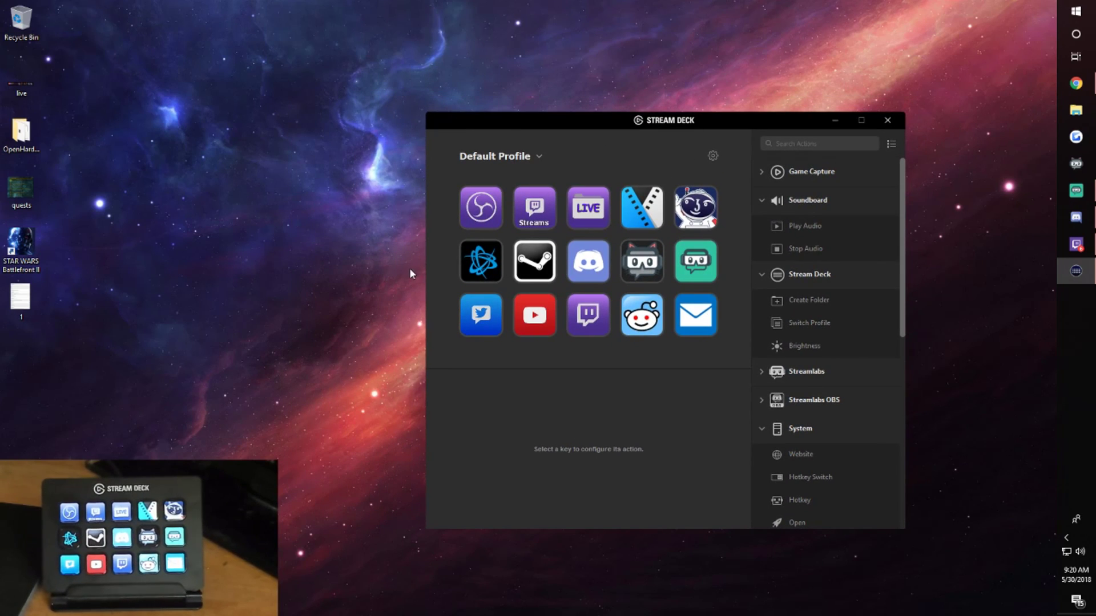
# Step: Expand the Game Capture actions, then open the OBS folder and return to the main profile keys
pyautogui.click(763, 171)
pyautogui.scroll(-10, 787, 200)
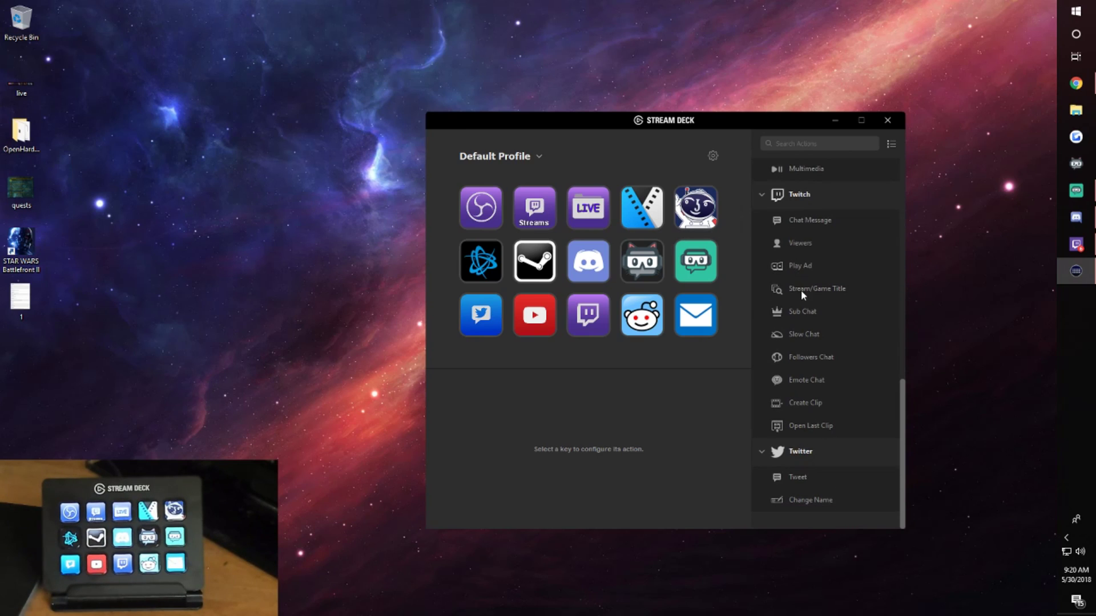
pyautogui.scroll(6, 804, 352)
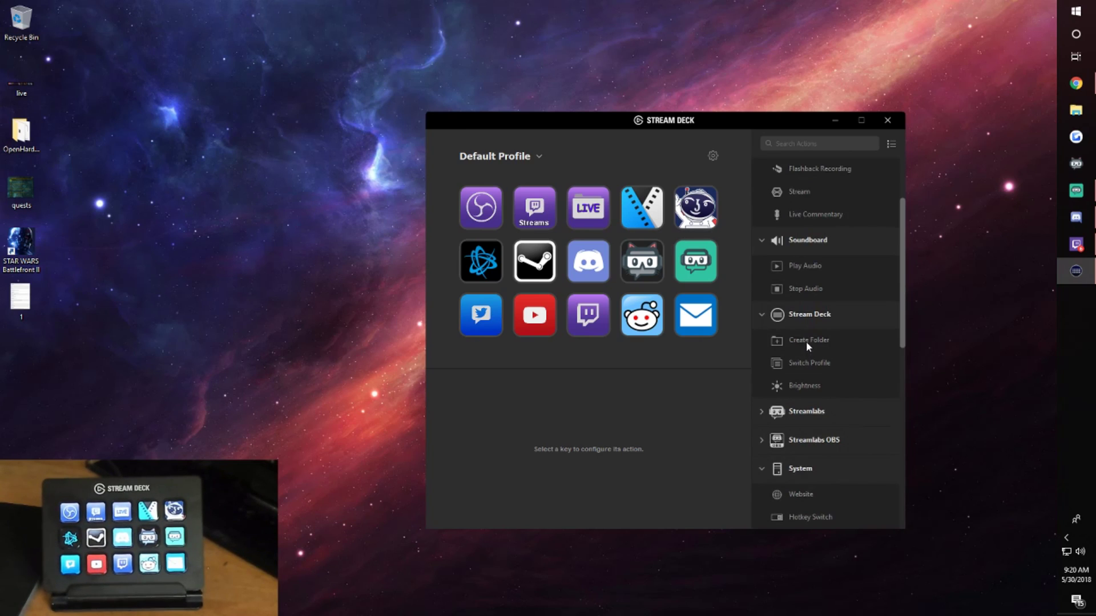
pyautogui.scroll(2, 804, 339)
pyautogui.scroll(-5, 773, 291)
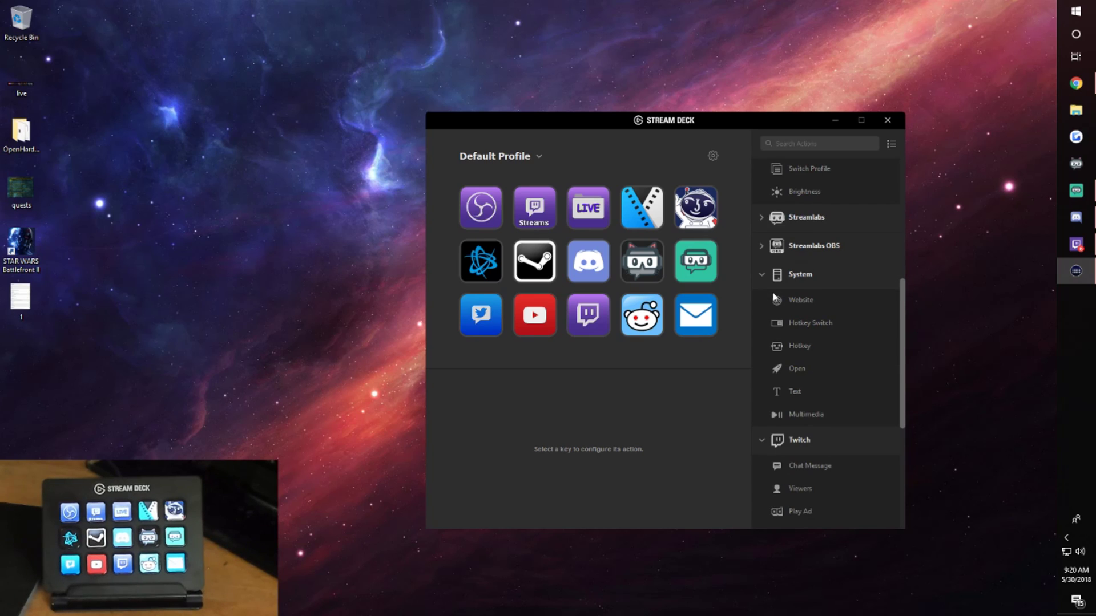
pyautogui.scroll(-4, 772, 295)
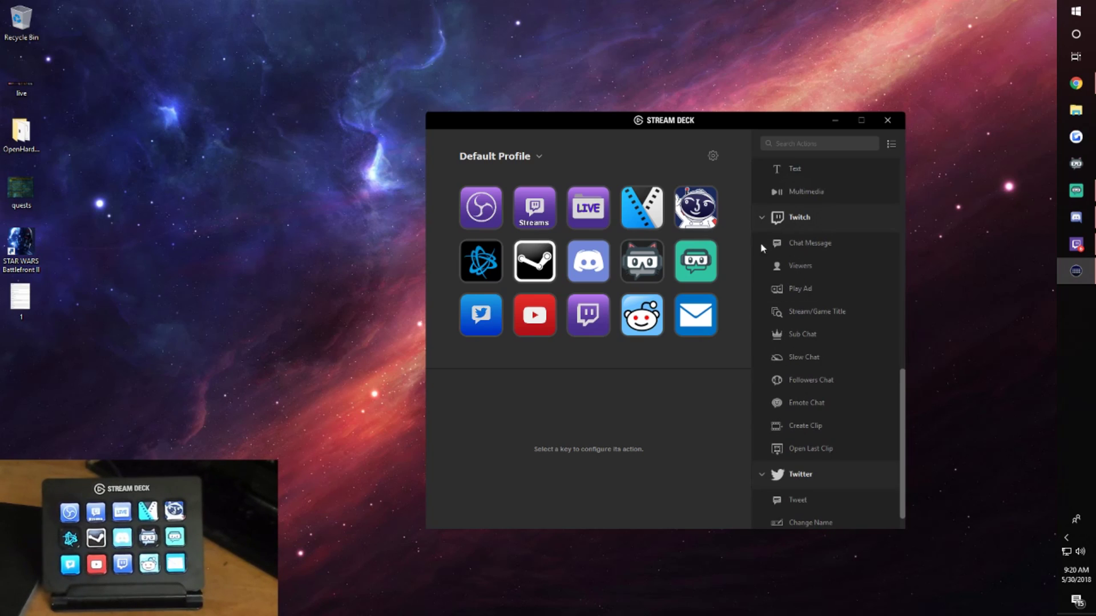
pyautogui.doubleClick(489, 219)
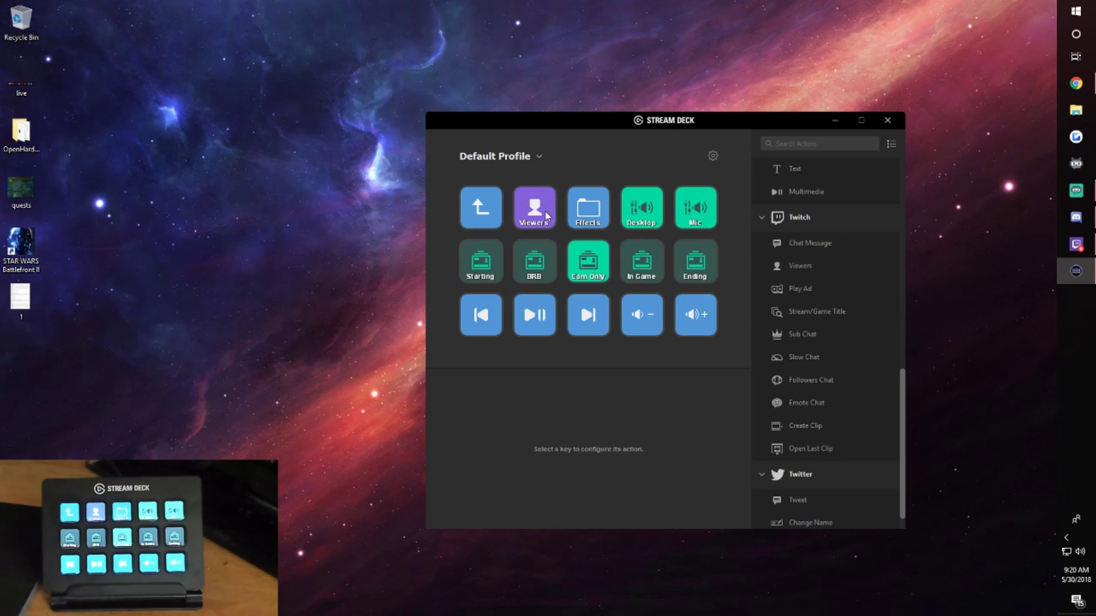
pyautogui.doubleClick(491, 216)
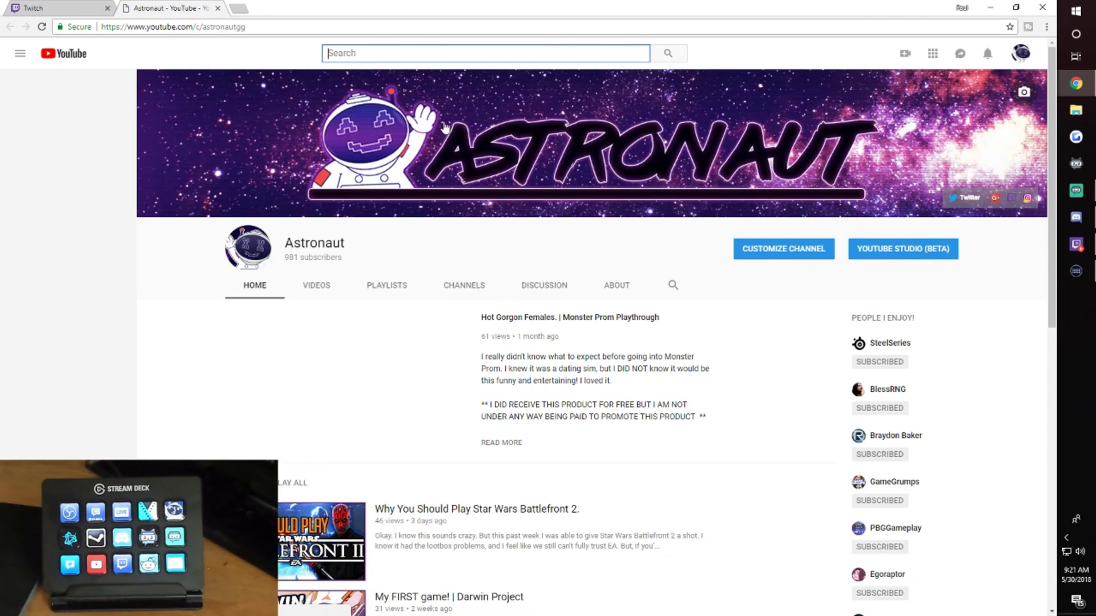
# Step: Minimize the Chrome YouTube window to get back to Stream Deck
pyautogui.click(990, 7)
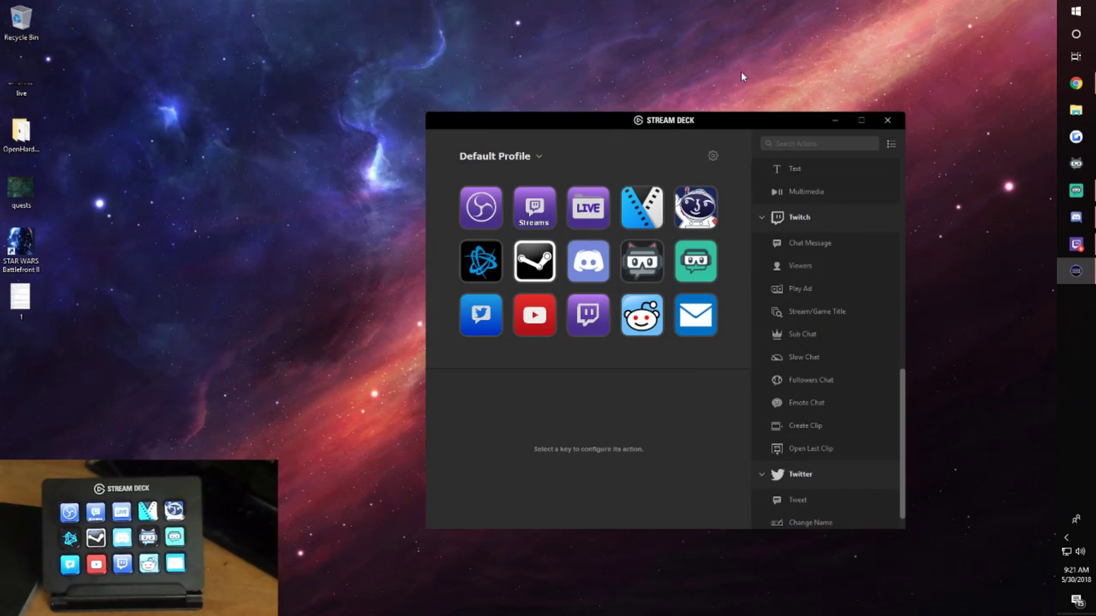
# Step: Delete the YouTube Website key after selecting its channel URL
pyautogui.click(533, 317)
pyautogui.tripleClick(644, 440)
pyautogui.hotkey('ctrl', 'c')
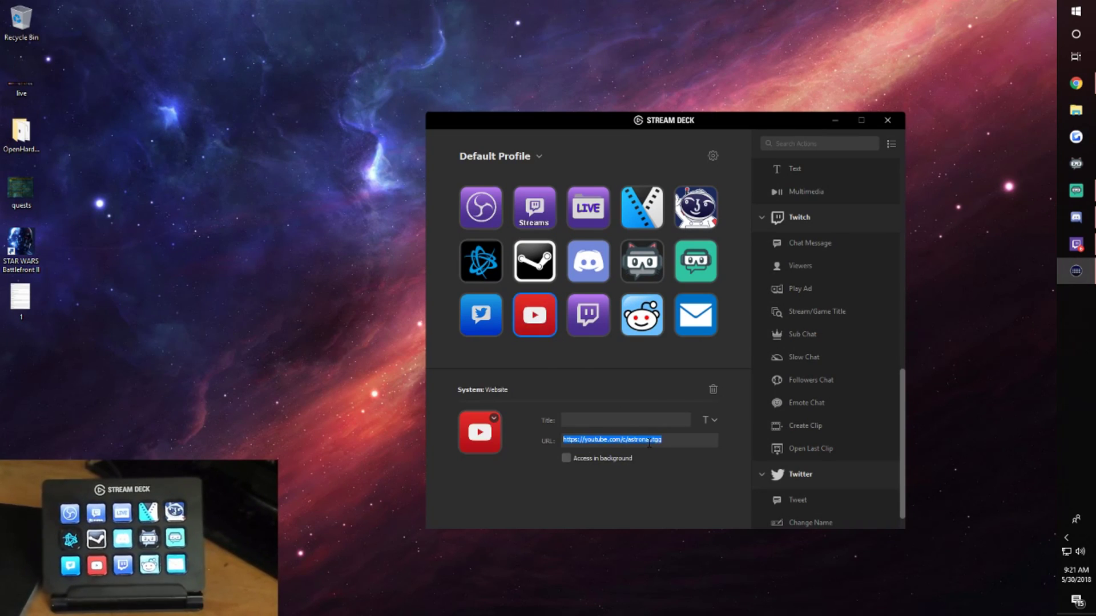
pyautogui.click(530, 334)
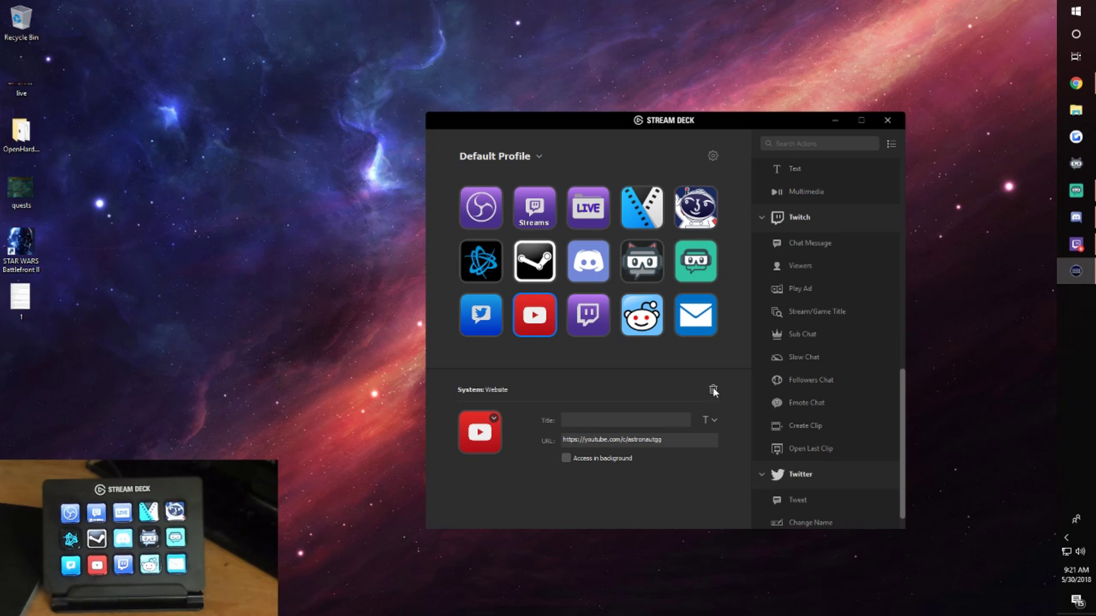
pyautogui.click(714, 391)
pyautogui.click(548, 335)
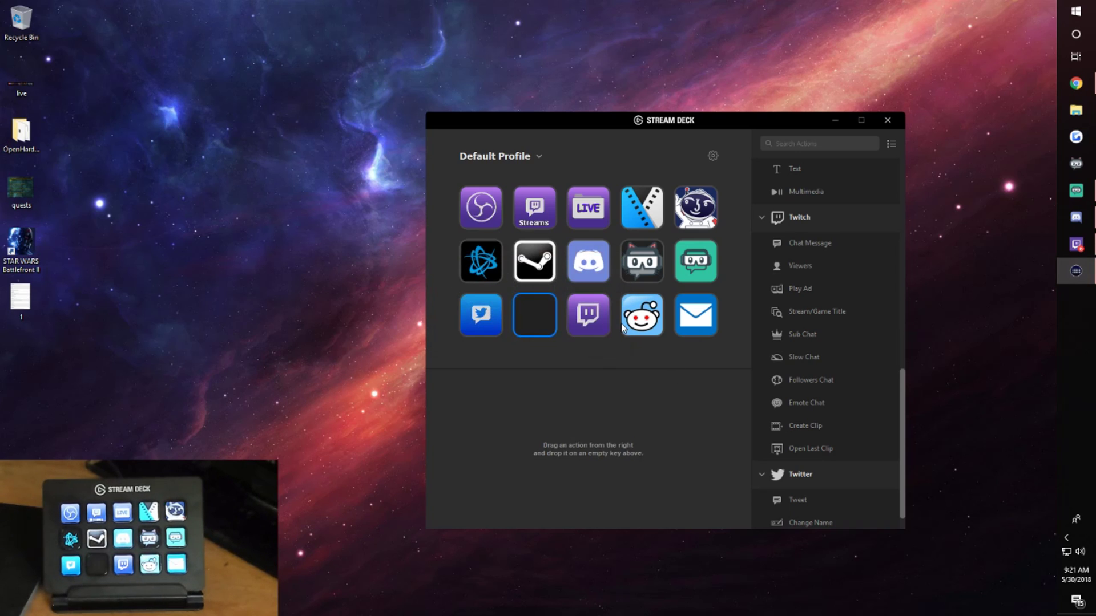
# Step: Collapse the Stream Deck, System, Twitch and Twitter action categories, then expand System
pyautogui.scroll(10, 765, 228)
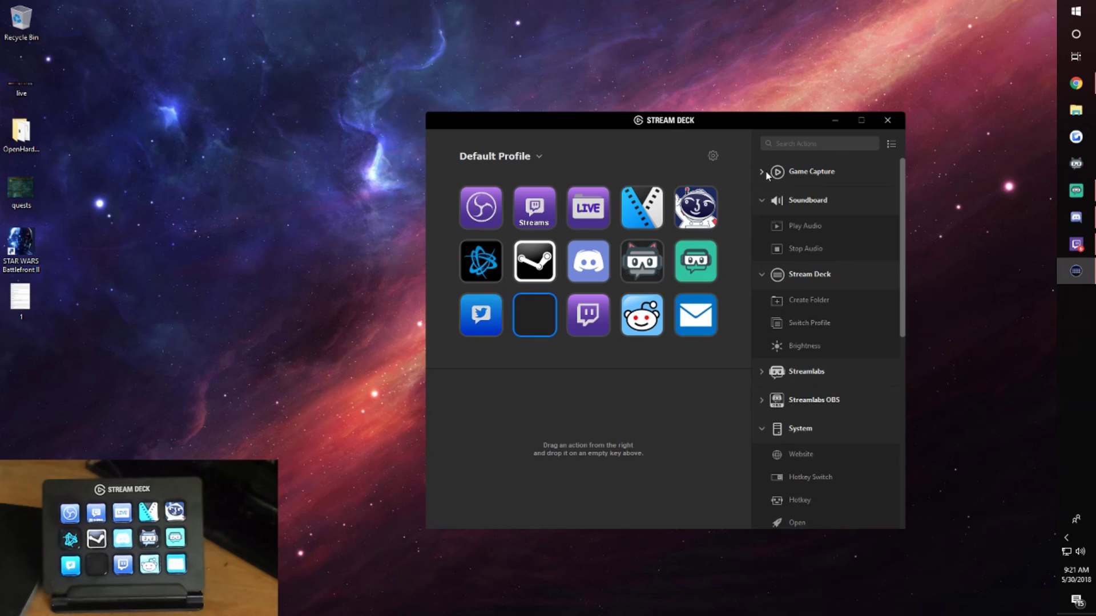
pyautogui.click(763, 228)
pyautogui.click(776, 320)
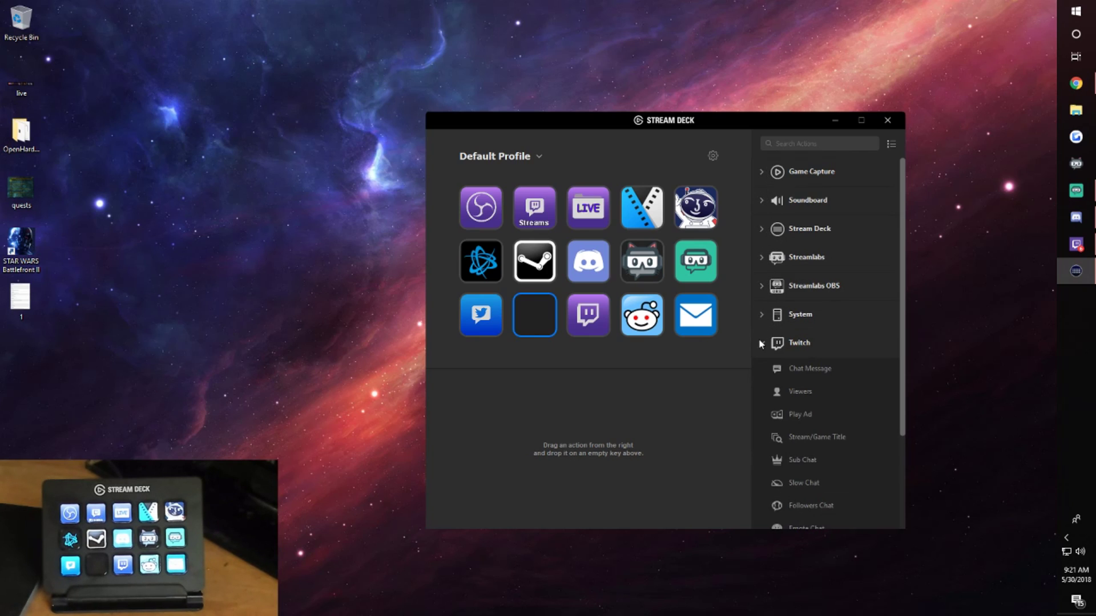
pyautogui.click(764, 343)
pyautogui.click(765, 371)
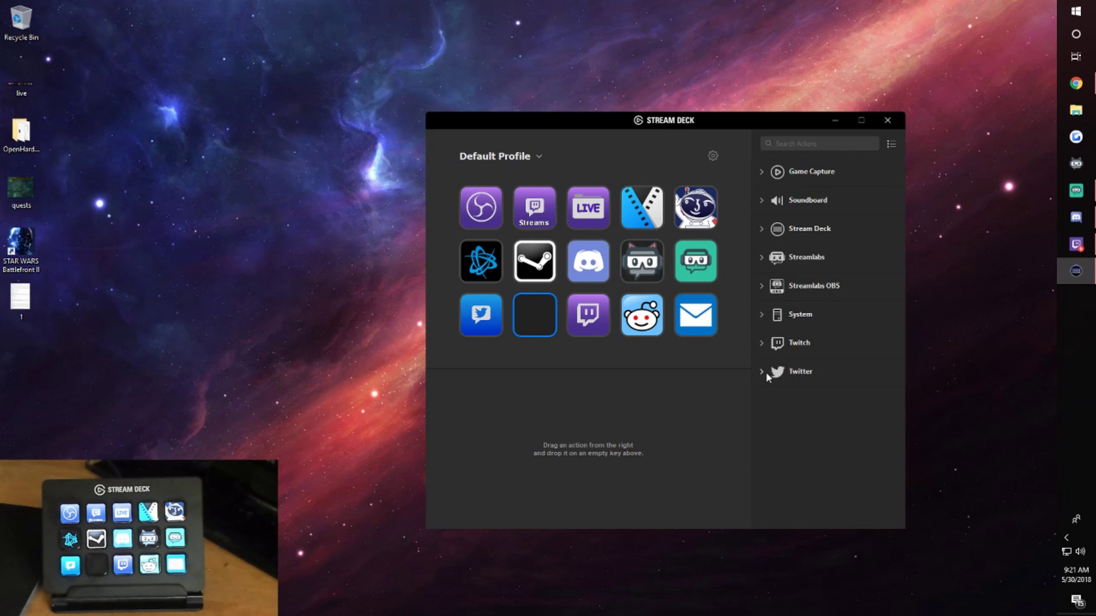
pyautogui.click(759, 314)
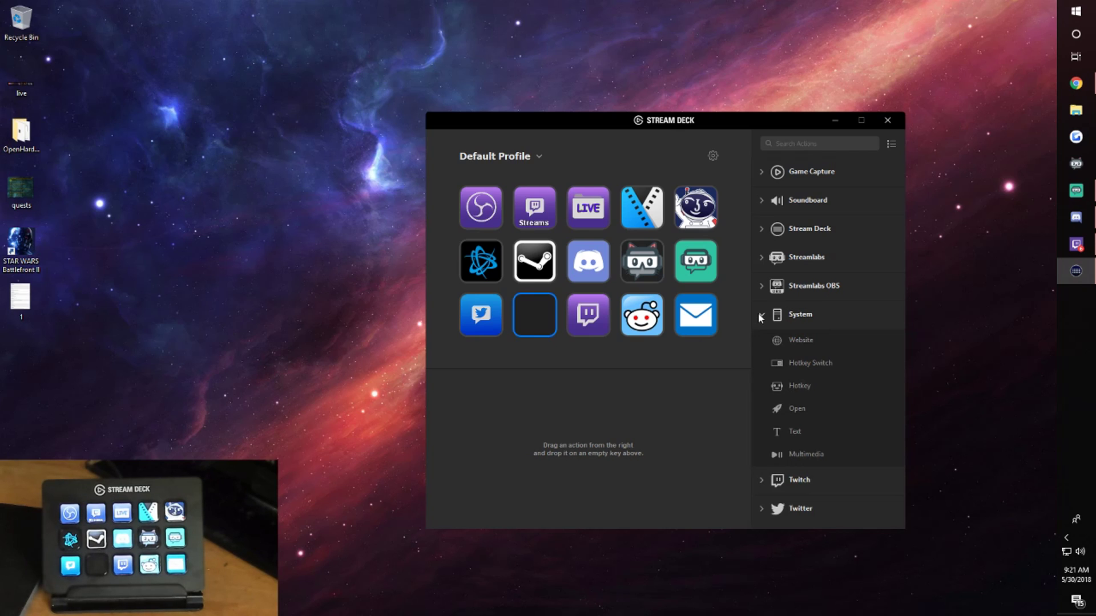
# Step: Place a Website action on the empty key titled 'Youtube' with the pasted channel URL
pyautogui.moveTo(790, 344); pyautogui.dragTo(524, 323)
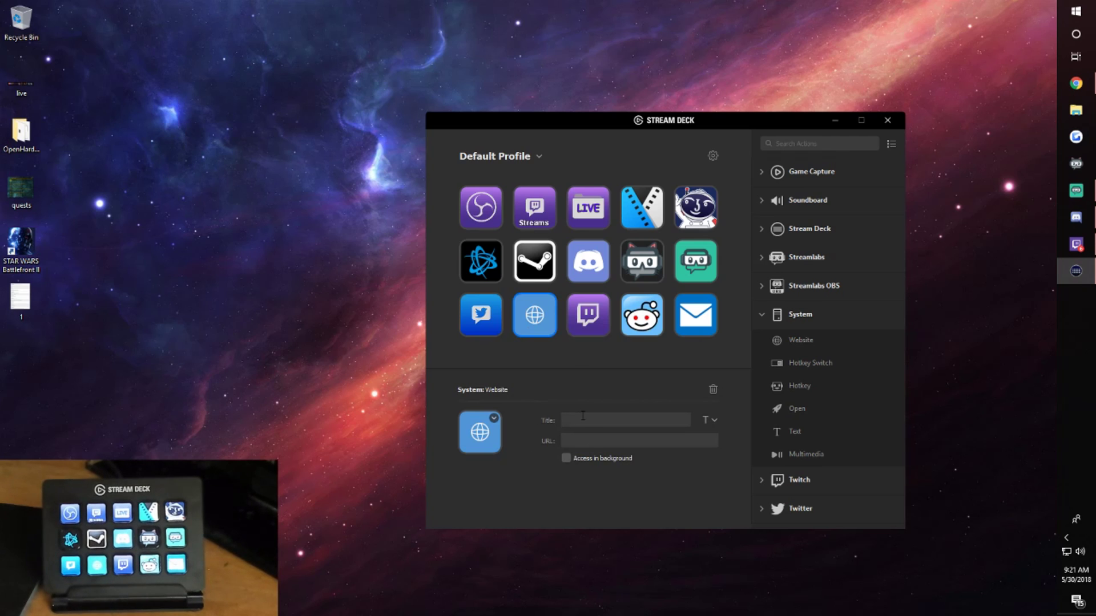
pyautogui.write('Youtube')
pyautogui.click(644, 438)
pyautogui.hotkey('ctrl', 'v')
# Step: Try other title positions, leaving the Youtube title at the bottom
pyautogui.click(707, 420)
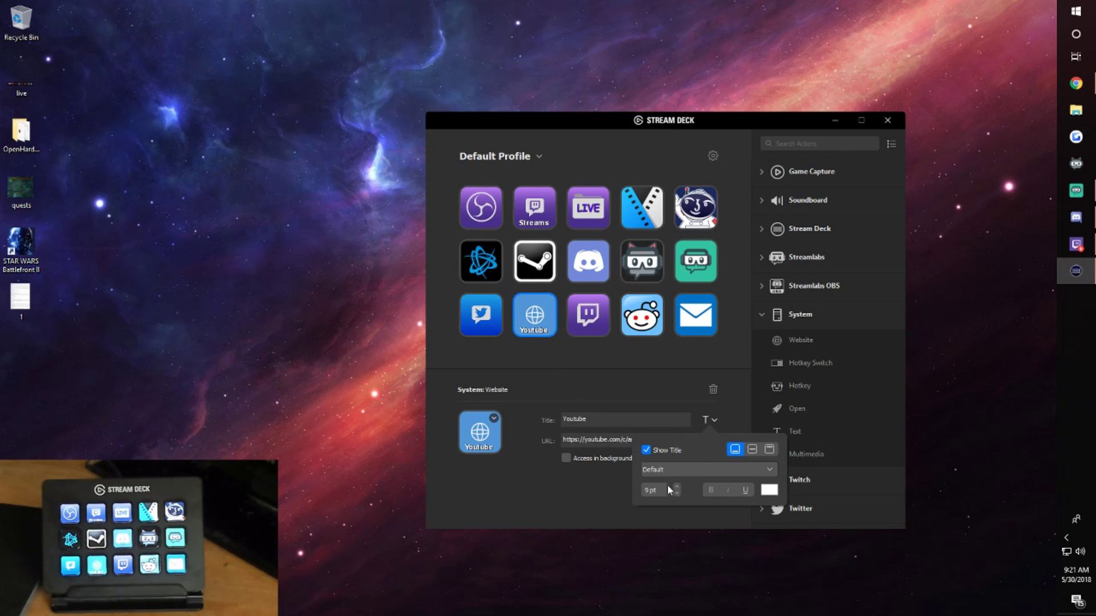
pyautogui.click(768, 449)
pyautogui.click(752, 449)
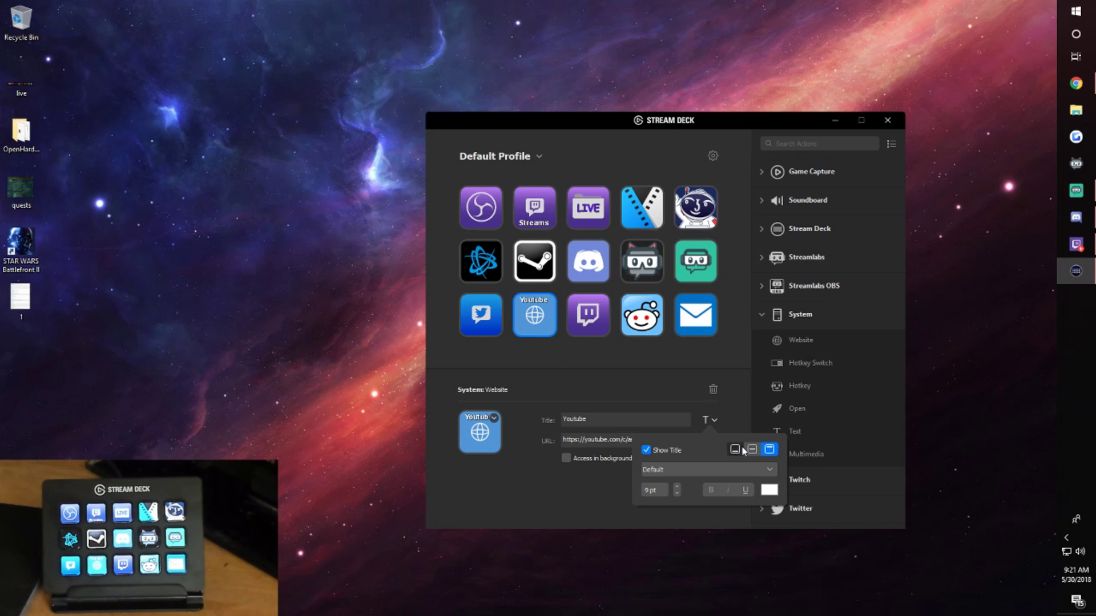
pyautogui.click(736, 449)
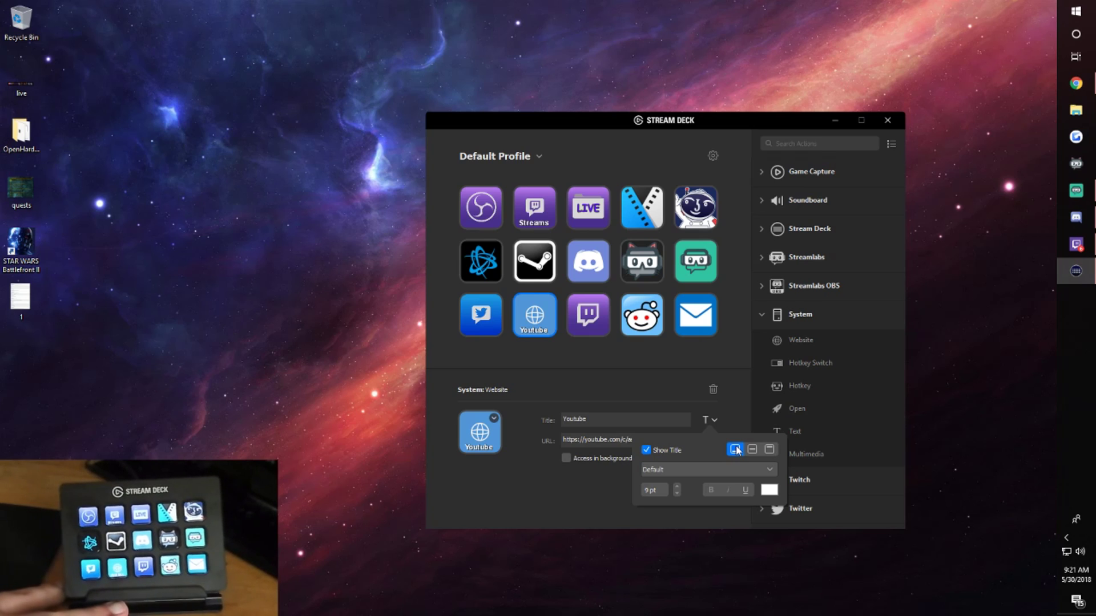
# Step: Browse for an icon file via Set from File, then cancel
pyautogui.click(493, 419)
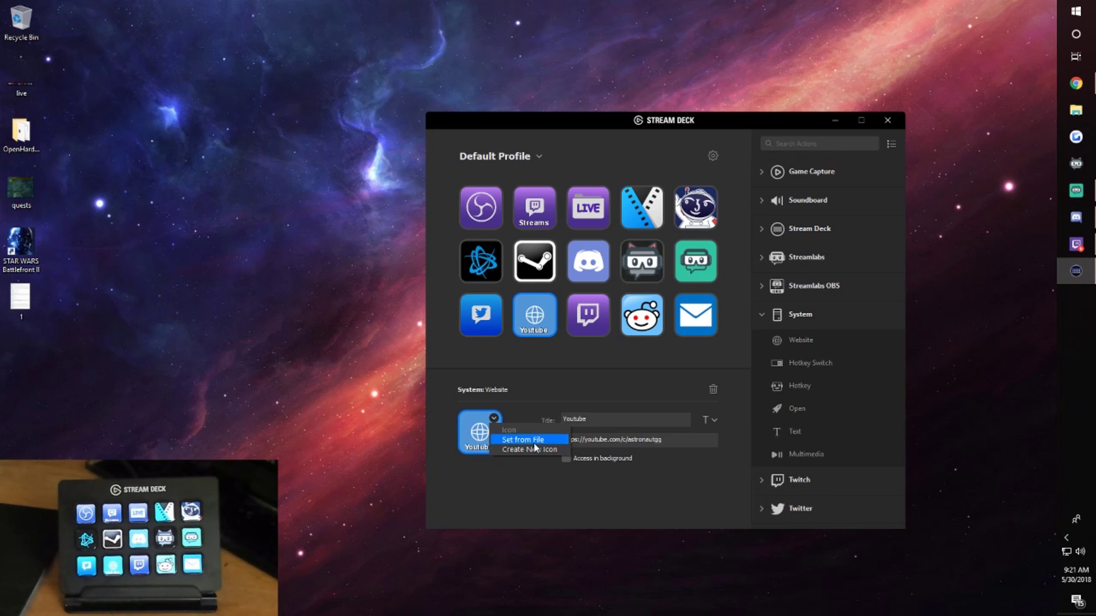
pyautogui.click(507, 440)
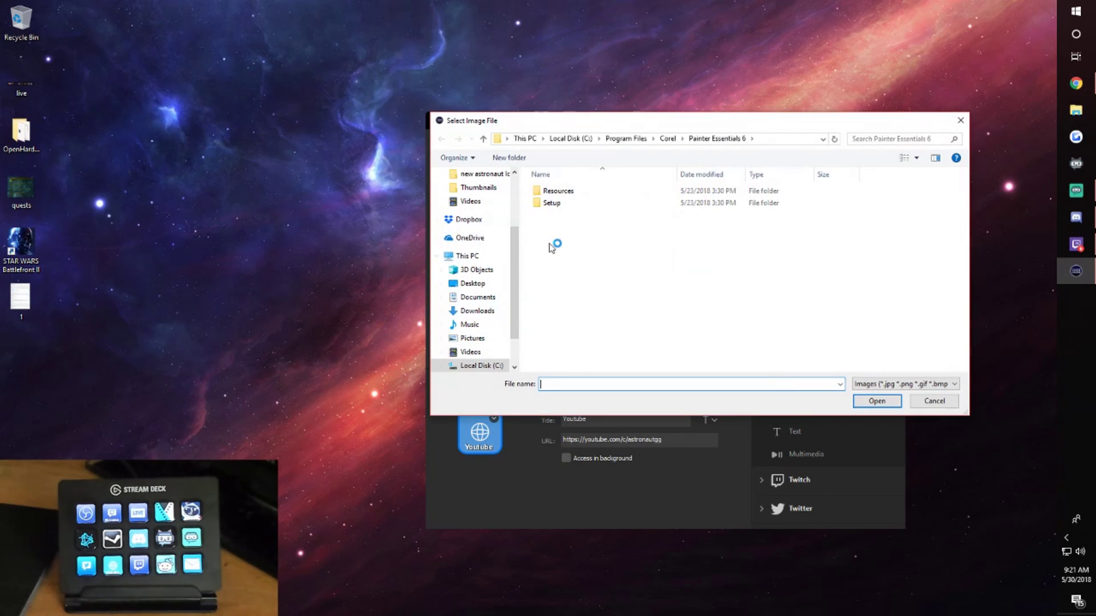
pyautogui.click(474, 269)
pyautogui.click(472, 283)
pyautogui.click(471, 298)
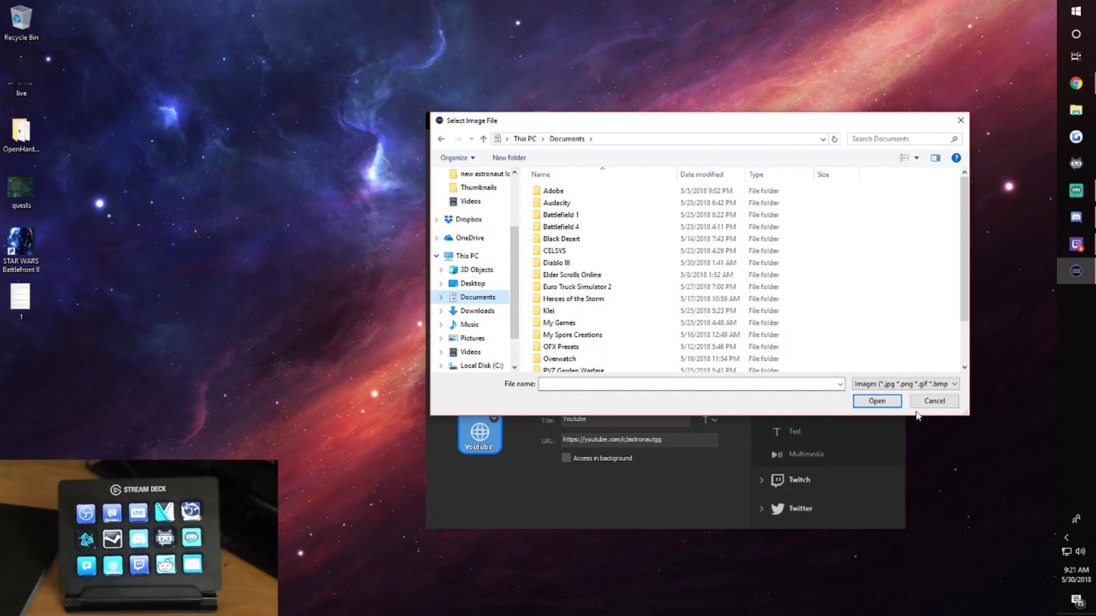
pyautogui.click(935, 401)
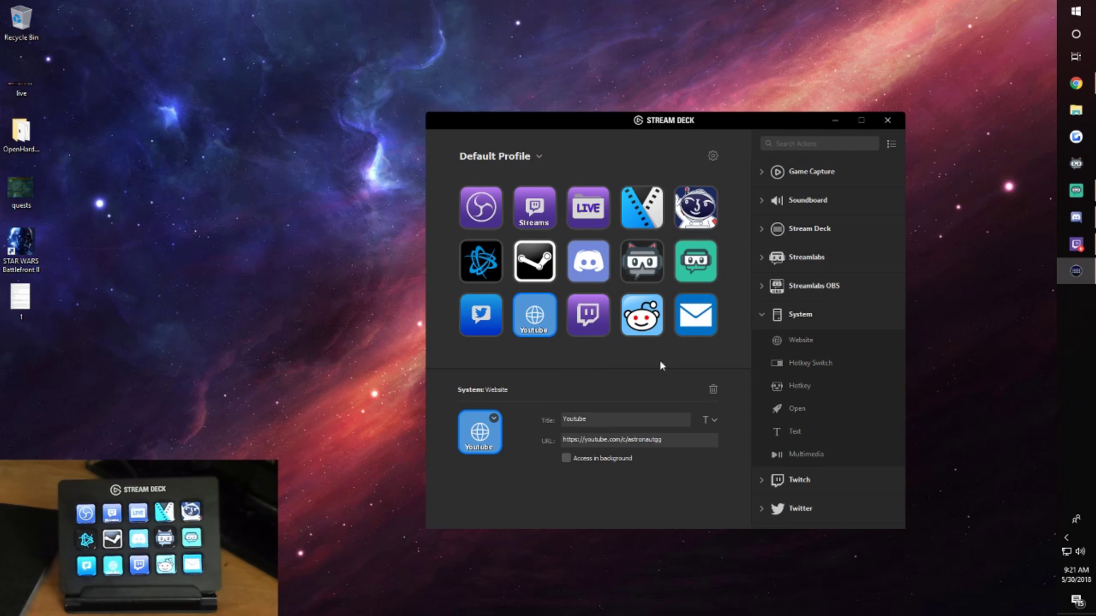
# Step: Choose Create New Icon to launch Key Creator in a maximized browser
pyautogui.click(493, 419)
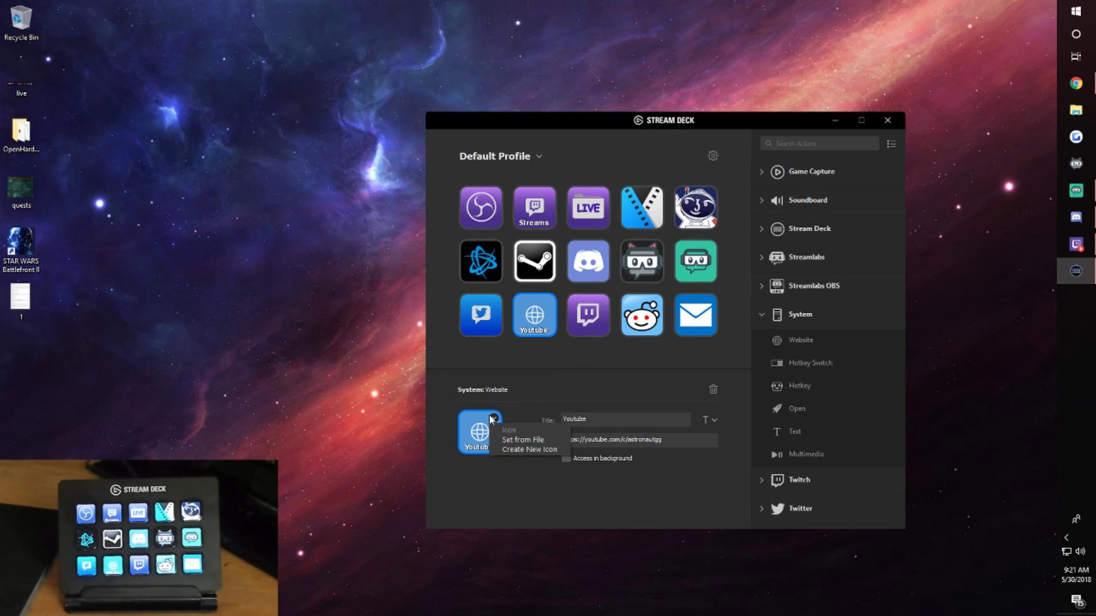
pyautogui.click(521, 450)
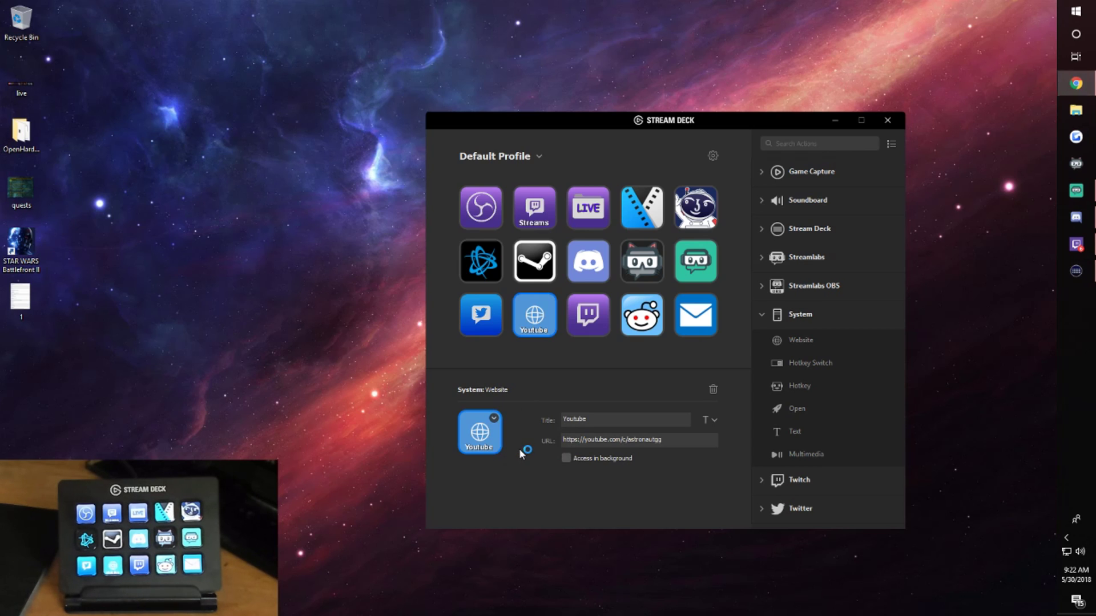
pyautogui.doubleClick(588, 325)
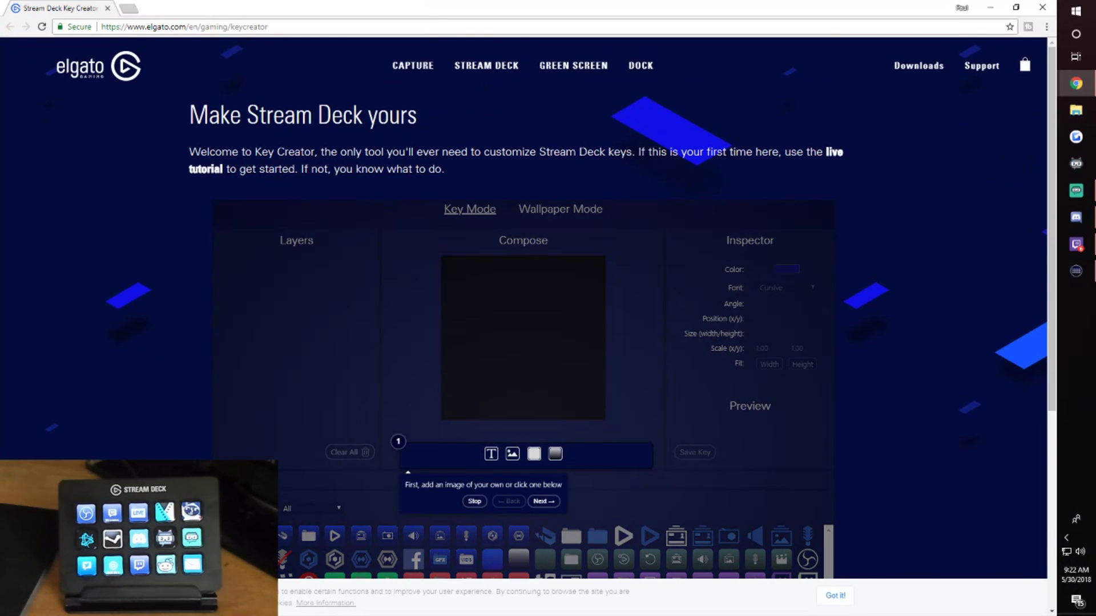
# Step: Dismiss the Key Creator tutorial and compose a key with the red YouTube logo
pyautogui.scroll(-2, 513, 280)
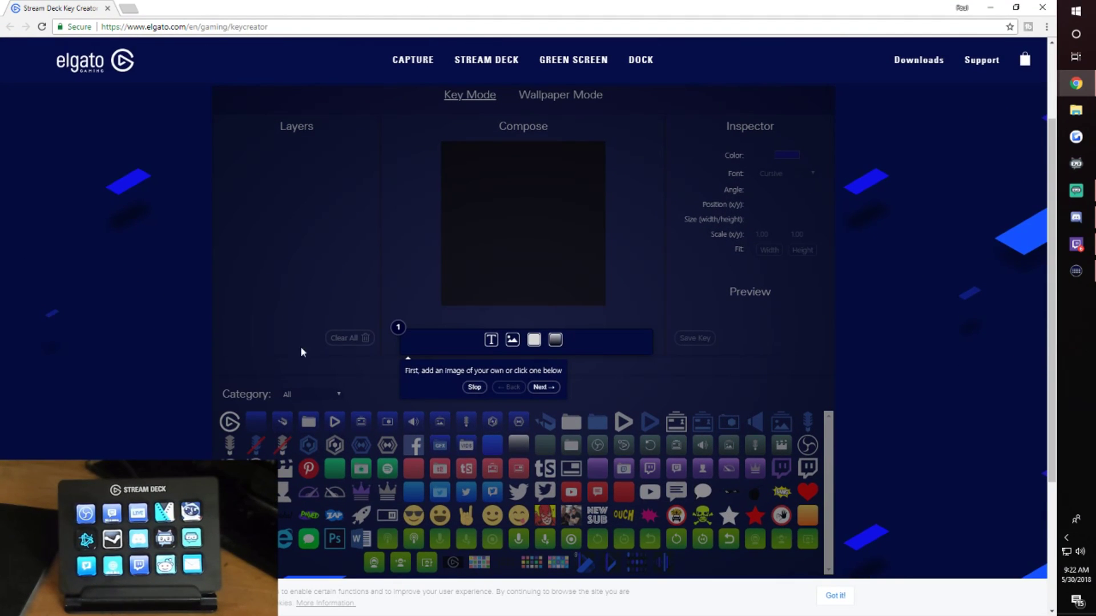
pyautogui.moveTo(487, 391); pyautogui.dragTo(506, 381)
pyautogui.click(474, 388)
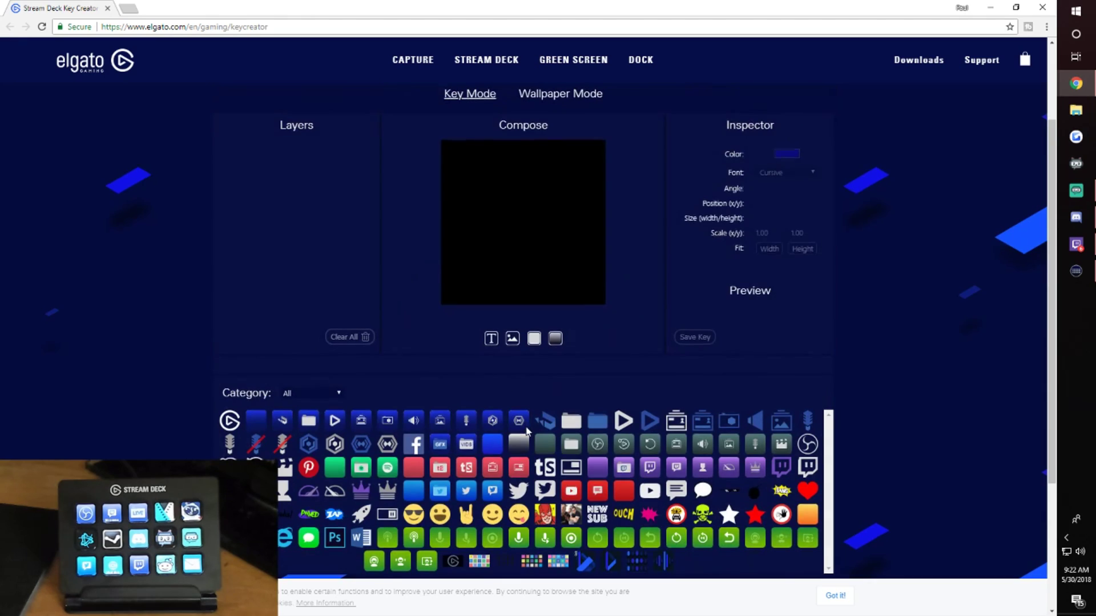
pyautogui.scroll(-2, 557, 406)
pyautogui.click(572, 381)
pyautogui.scroll(4, 571, 383)
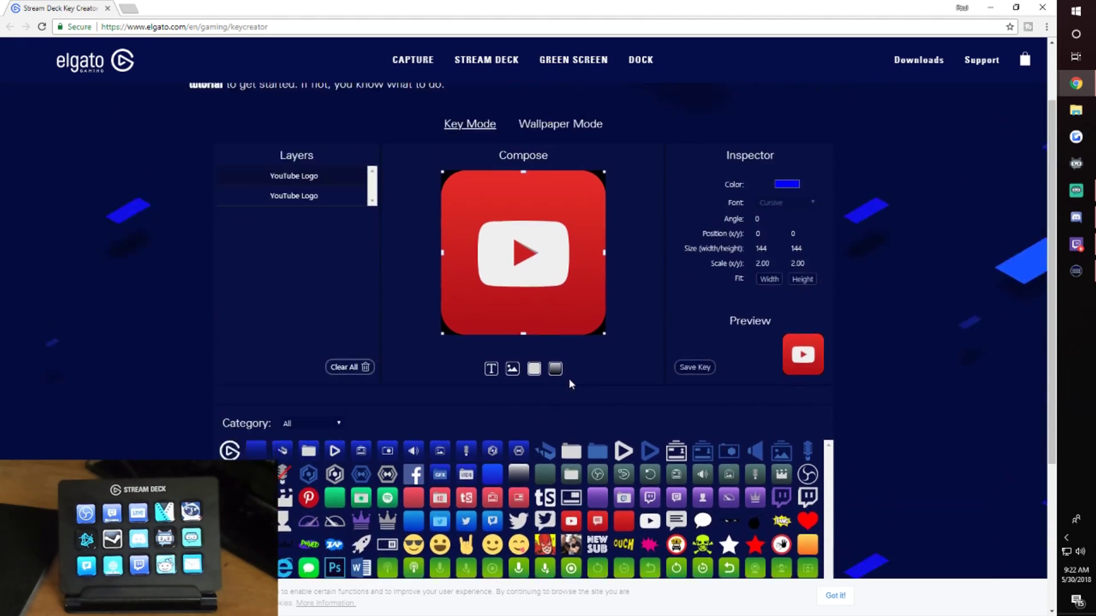
pyautogui.click(397, 318)
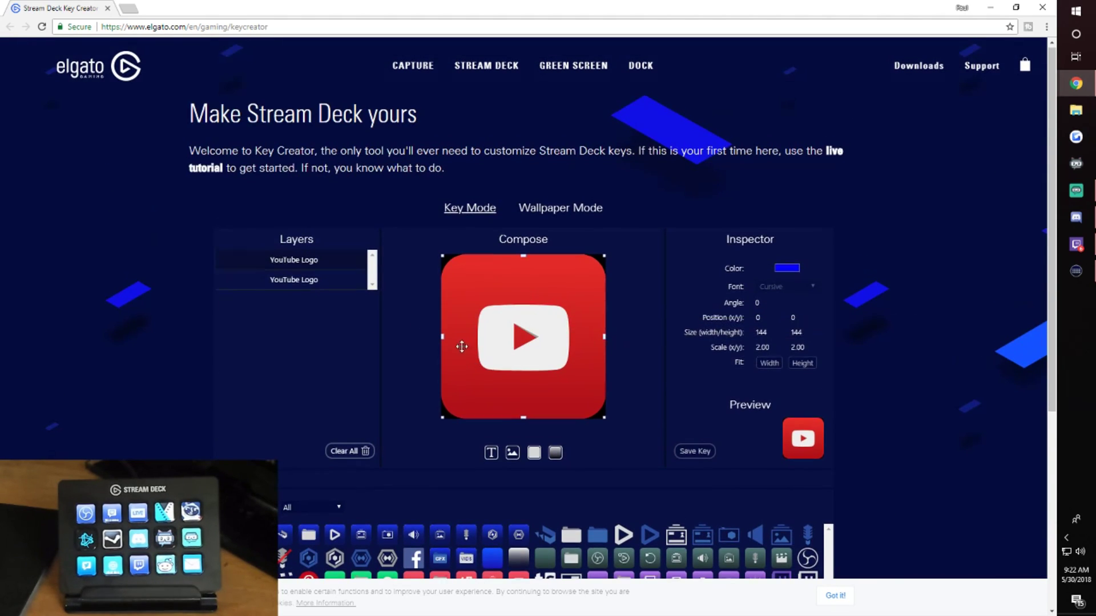
# Step: Look over the Key Creator page, then close the browser window
pyautogui.scroll(-2, 462, 345)
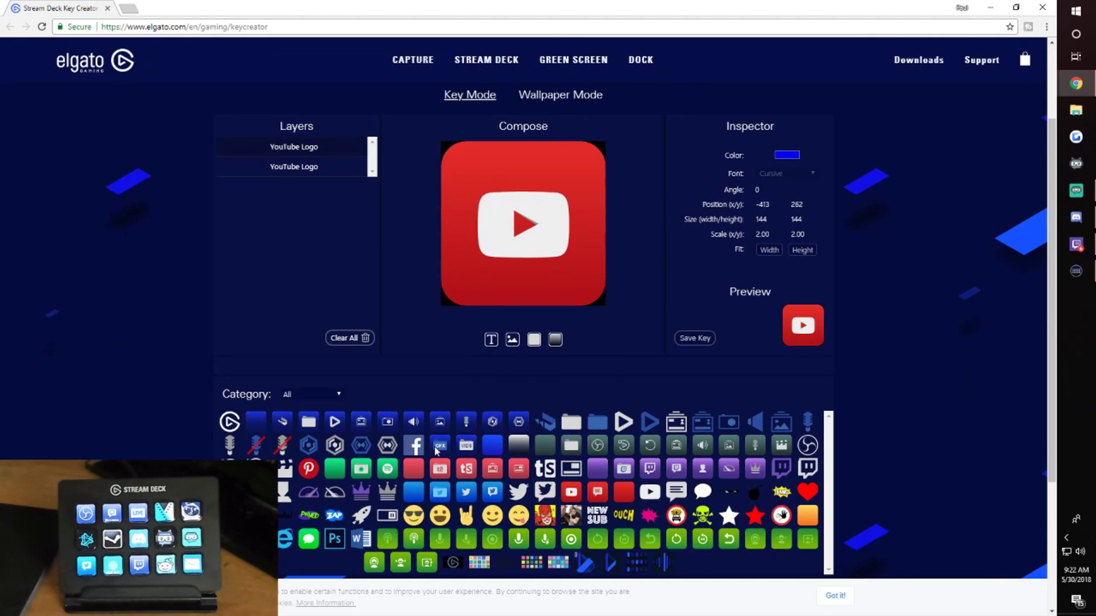
pyautogui.scroll(-1, 521, 417)
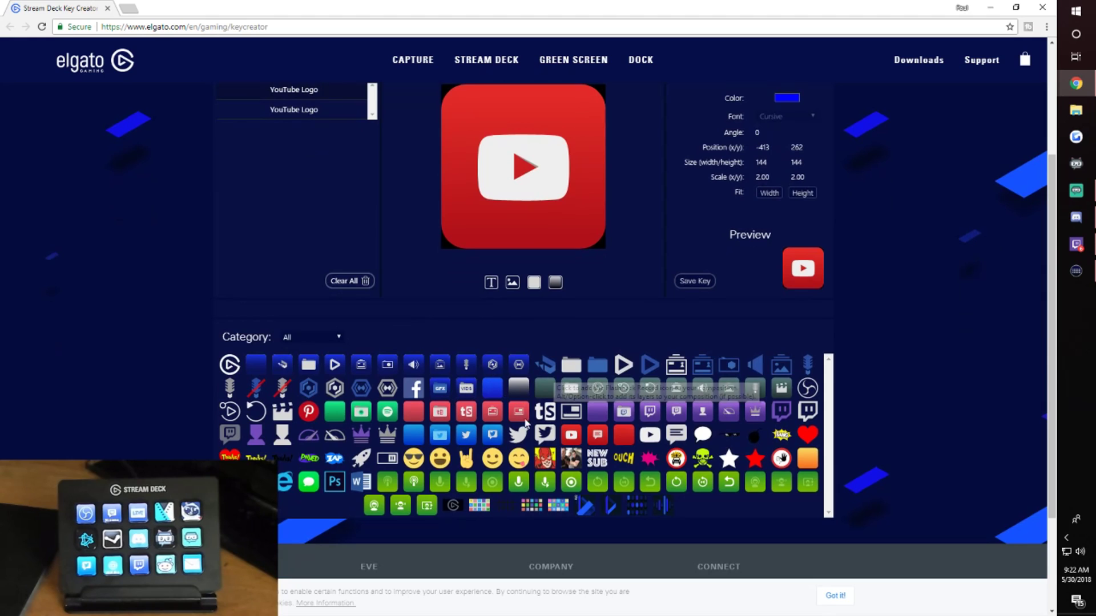
pyautogui.scroll(1, 342, 437)
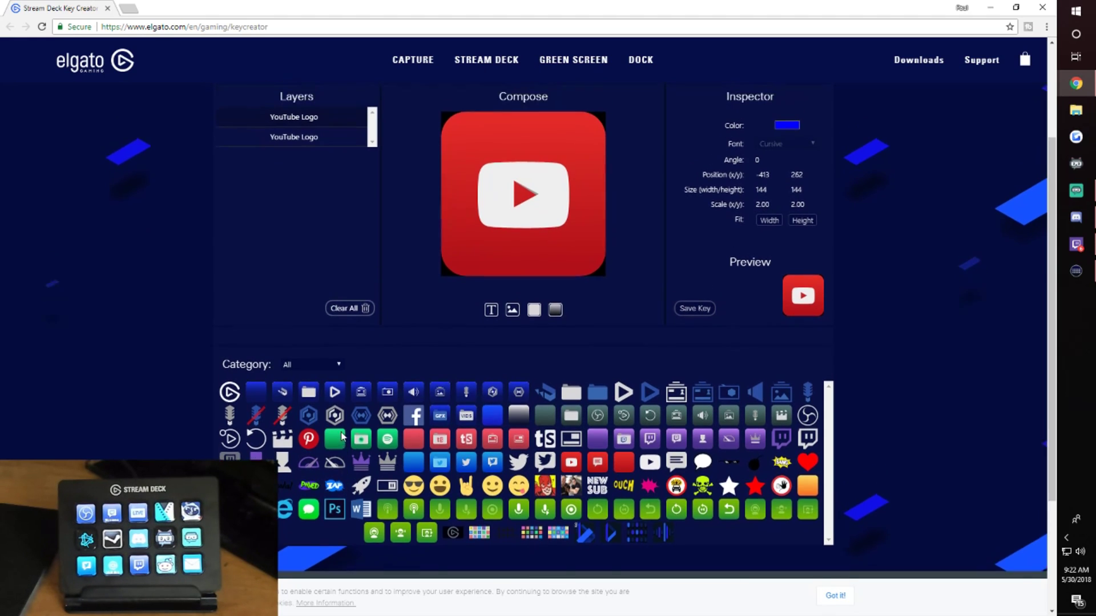
pyautogui.scroll(2, 331, 411)
pyautogui.scroll(-1, 611, 297)
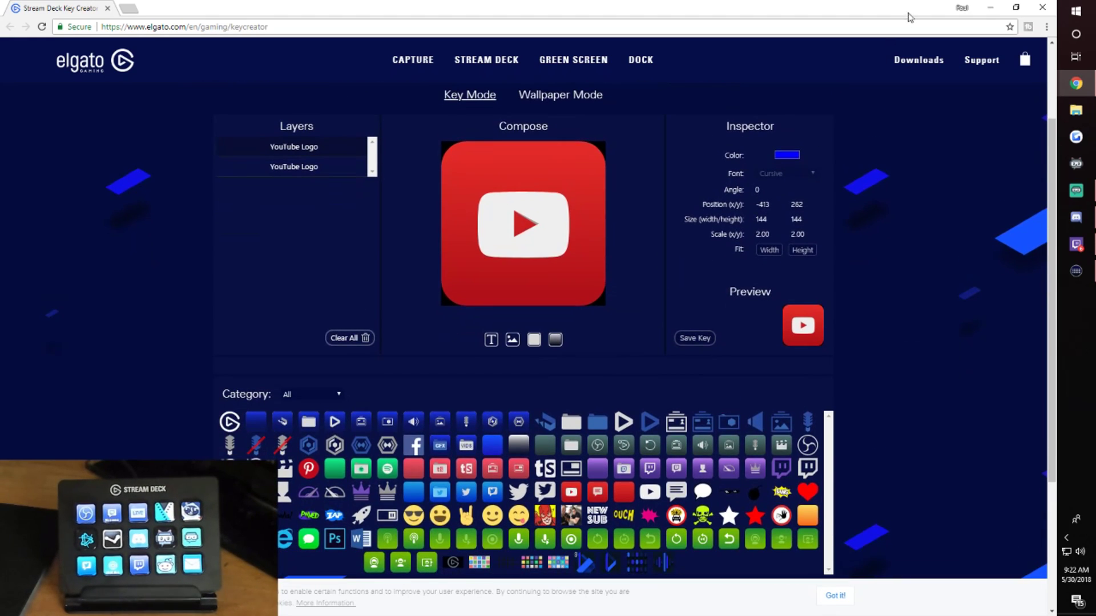
pyautogui.click(1049, 6)
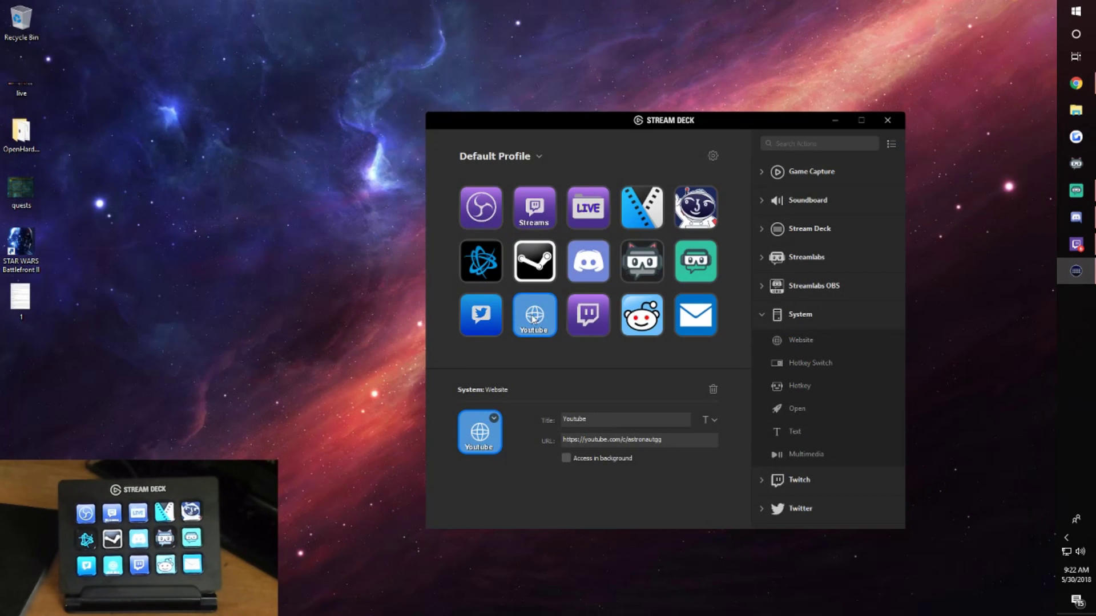
# Step: Set the Youtube key's icon to the astronaut Logo image from Pictures
pyautogui.click(494, 418)
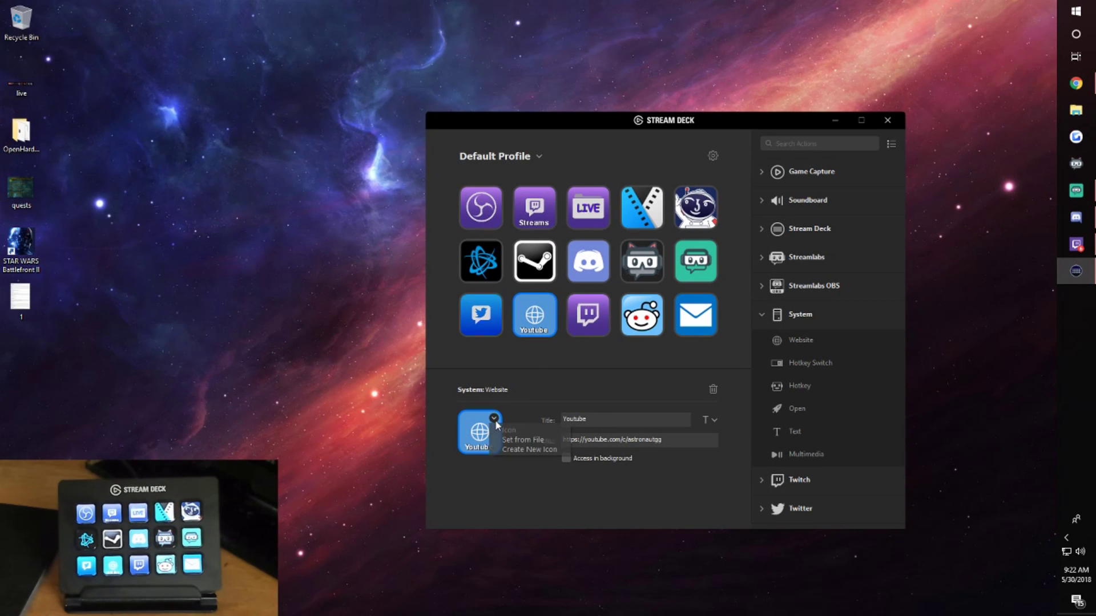
pyautogui.click(530, 440)
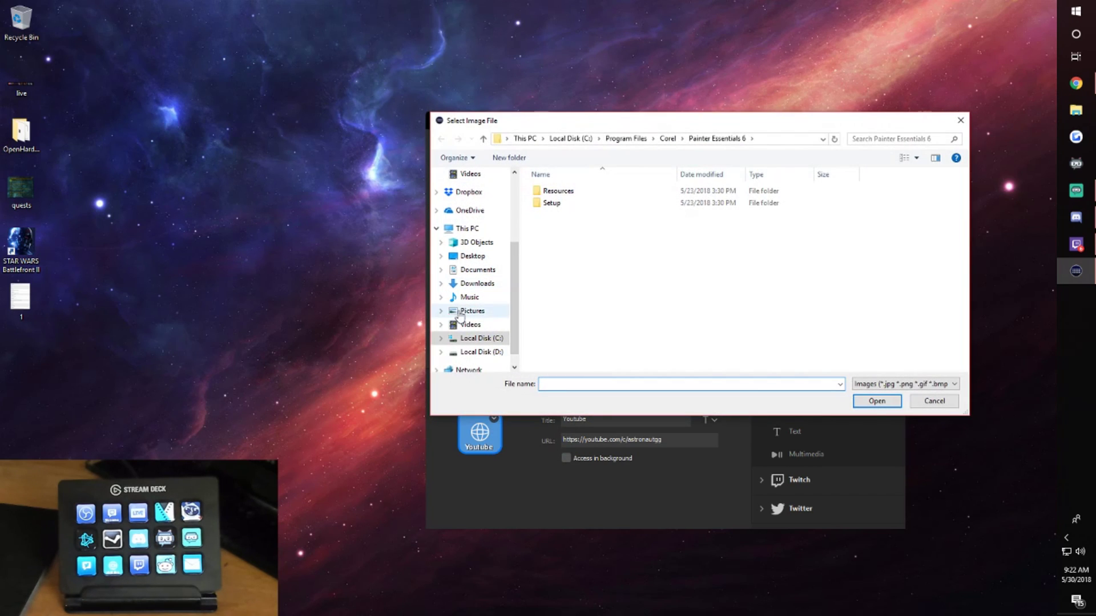
pyautogui.click(460, 313)
pyautogui.scroll(-1, 579, 329)
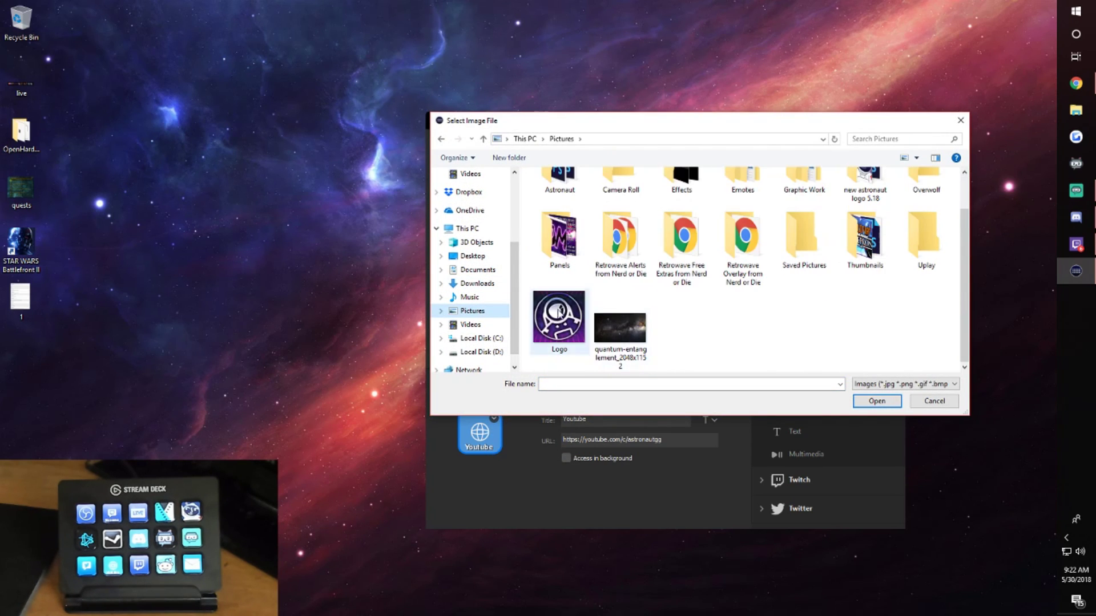
pyautogui.doubleClick(543, 333)
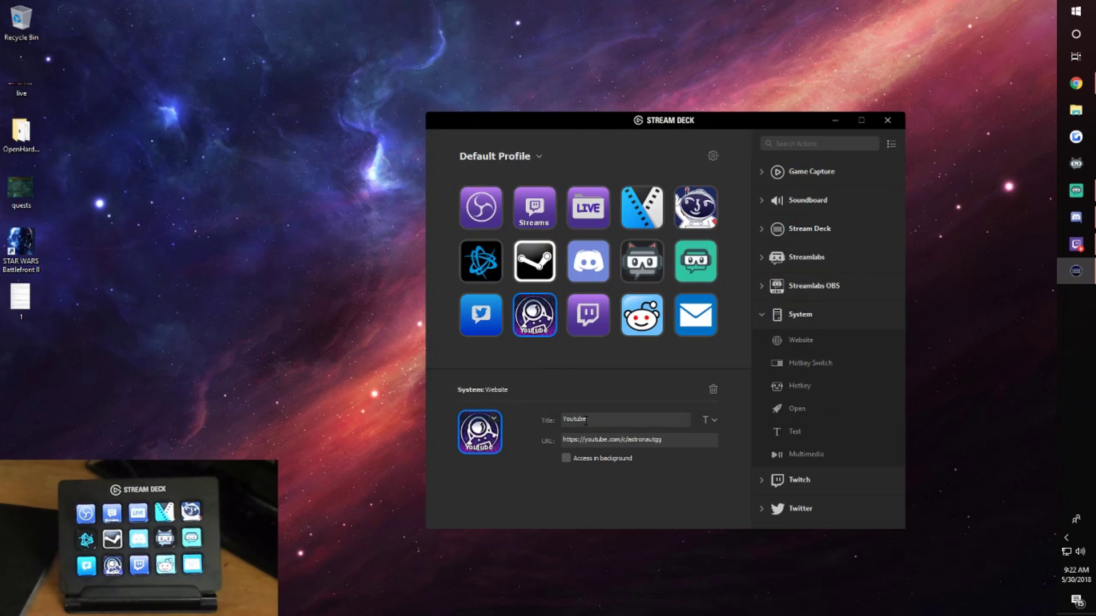
# Step: Clear the key's Youtube title
pyautogui.doubleClick(586, 421)
pyautogui.press('BackSpace')
pyautogui.click(560, 361)
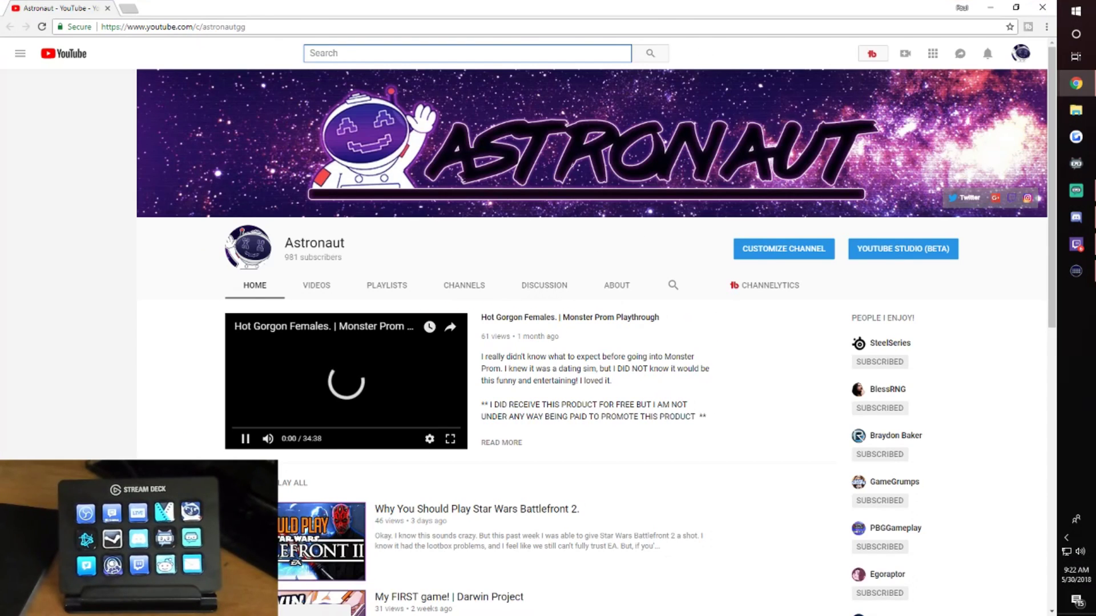
pyautogui.click(1065, 85)
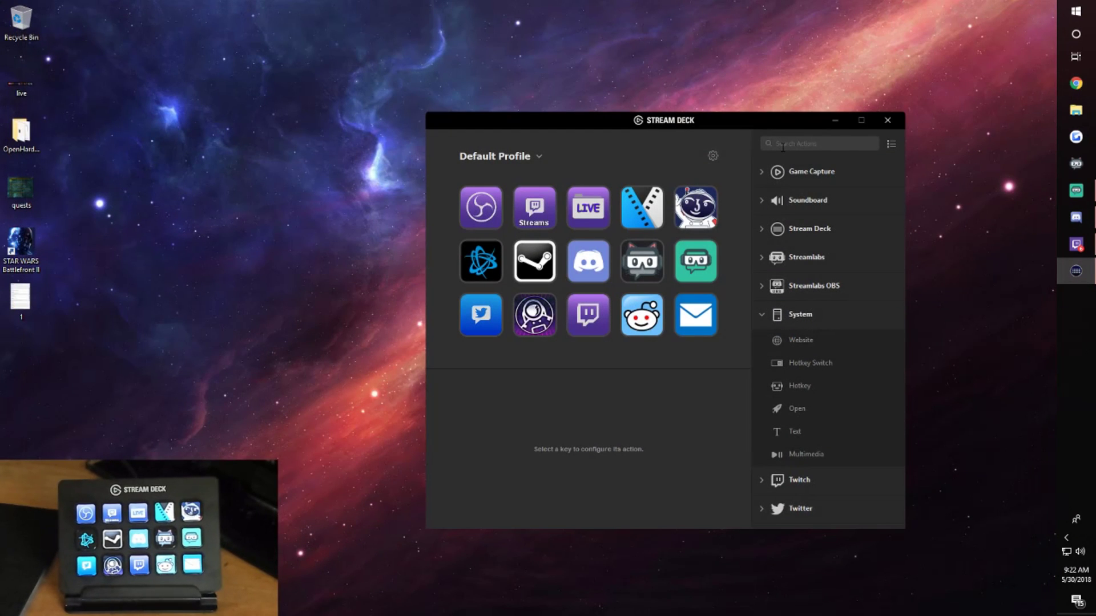
# Step: Collapse the System actions and view the cat key and Streamlabs OBS key settings
pyautogui.click(771, 319)
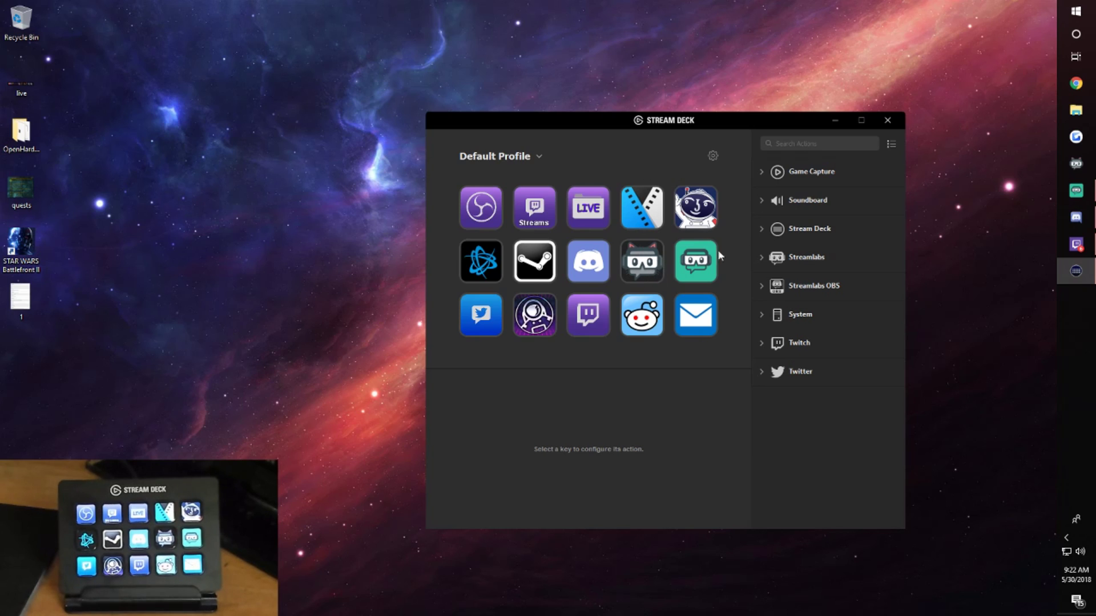
pyautogui.click(642, 265)
pyautogui.click(680, 270)
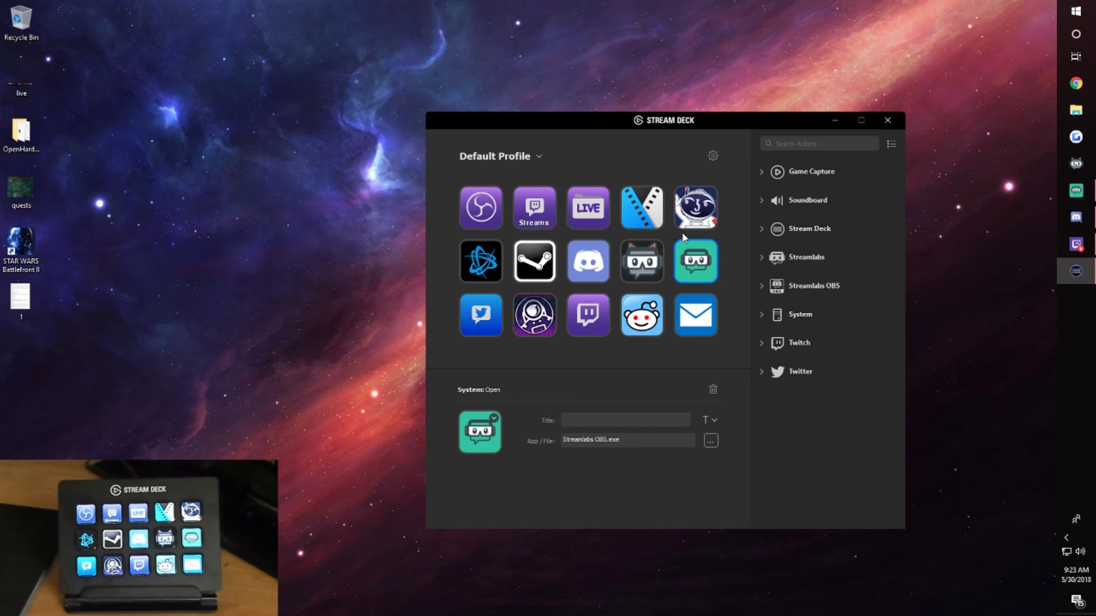
# Step: Replace the Streamlabs Chatbot key with a blank System Open action and browse for its app
pyautogui.click(760, 316)
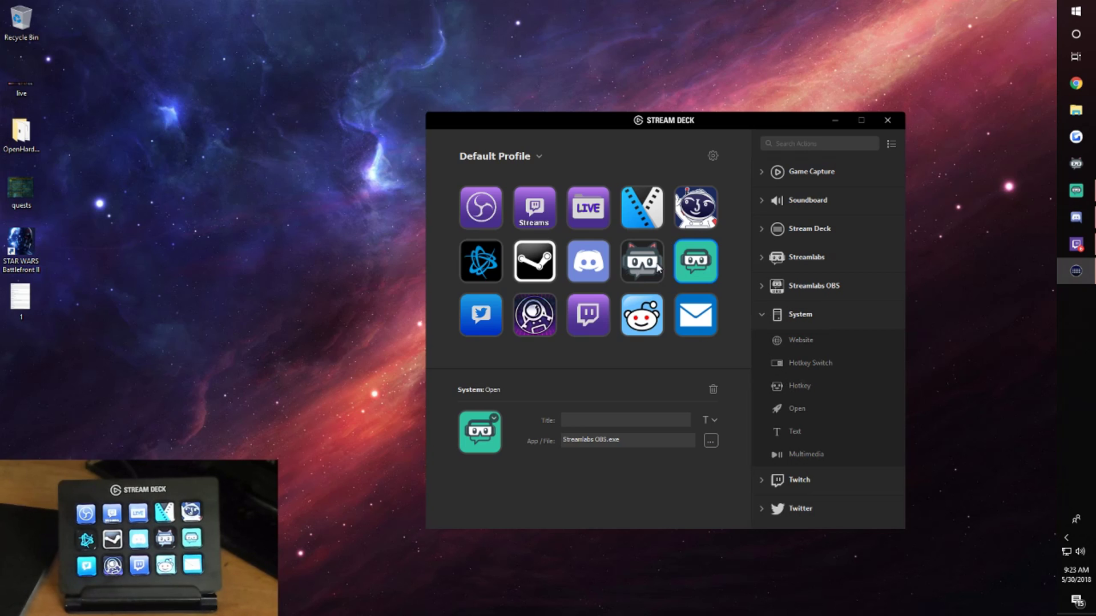
pyautogui.moveTo(656, 267); pyautogui.dragTo(530, 308)
pyautogui.click(642, 275)
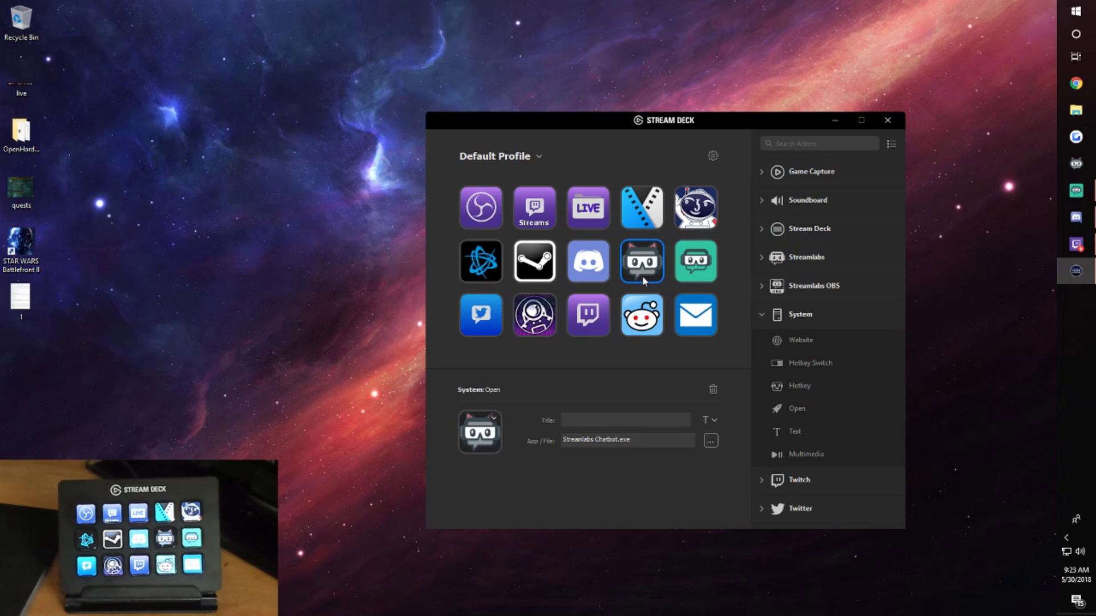
pyautogui.click(712, 391)
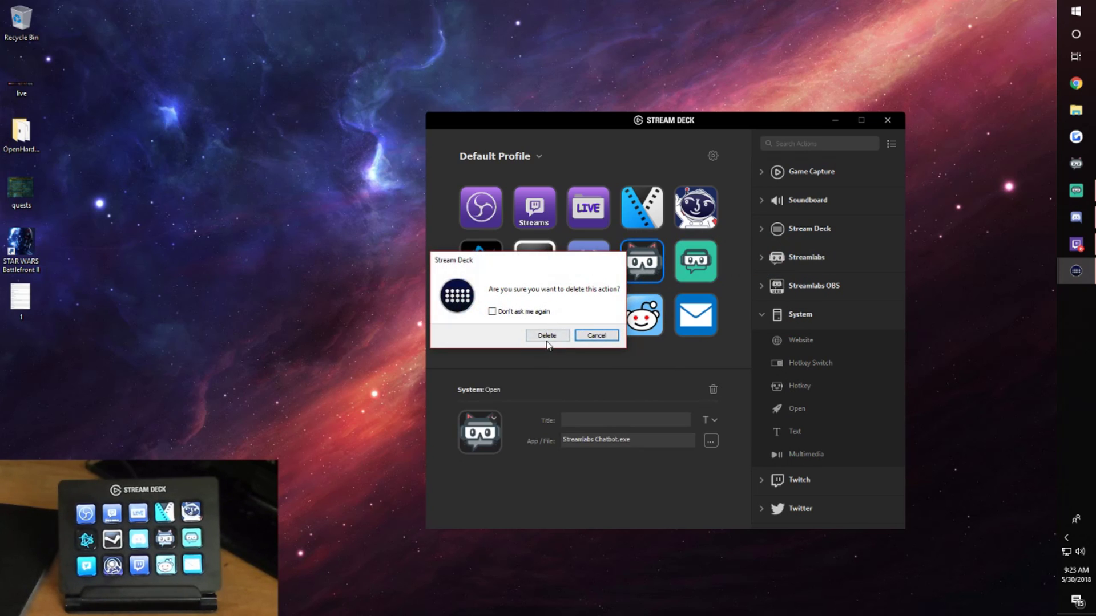
pyautogui.click(580, 337)
pyautogui.moveTo(803, 408); pyautogui.dragTo(655, 279)
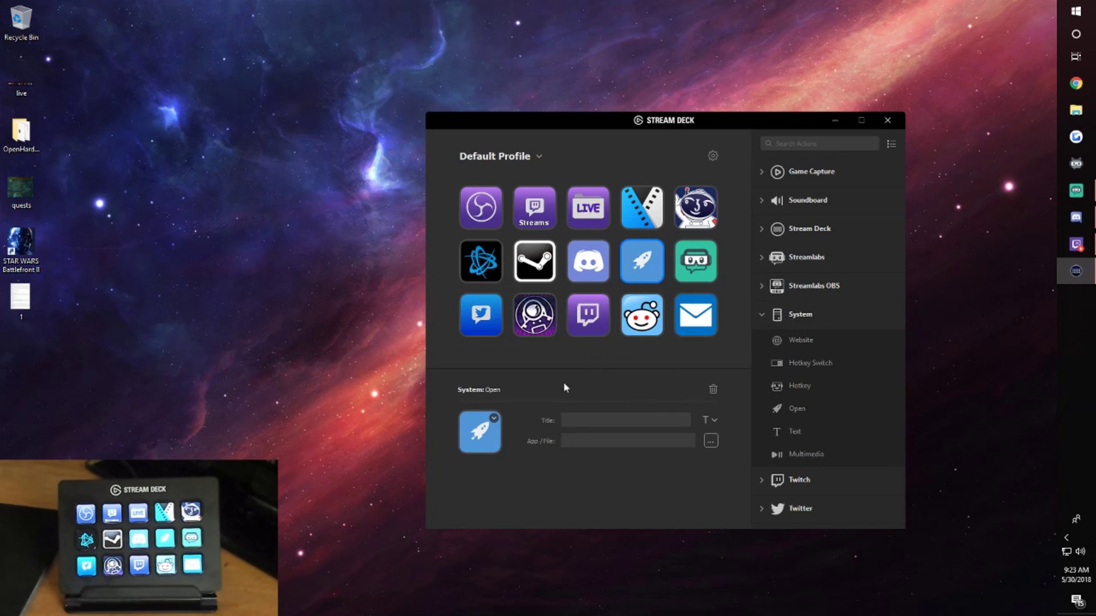
pyautogui.click(711, 444)
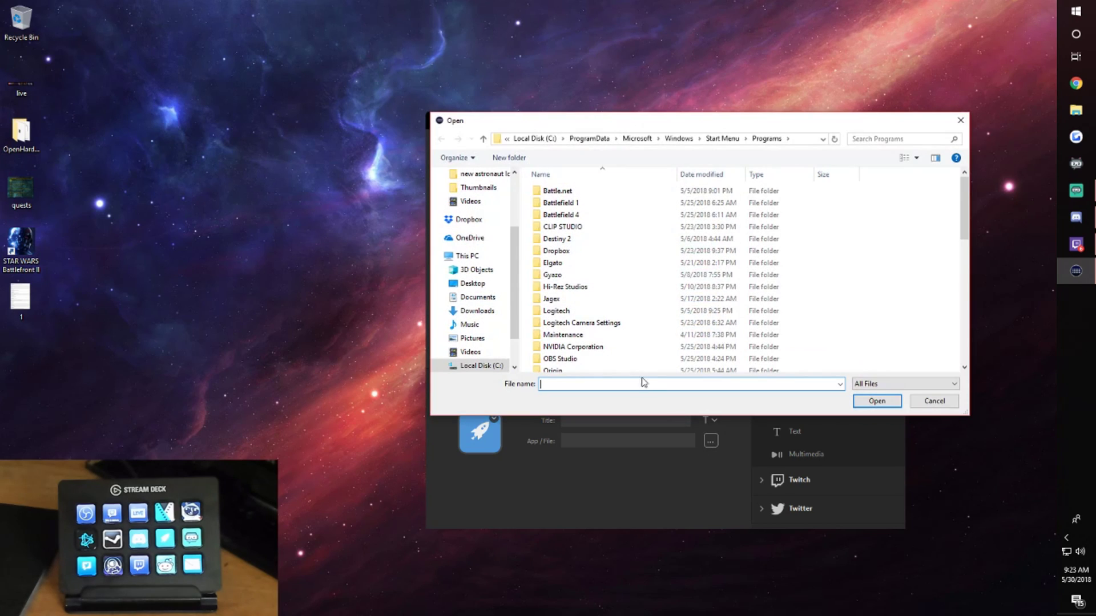
# Step: Set the key to launch the Streamlabs Chatbot shortcut from the Streamlabs > Streamlabs Chatbot folder
pyautogui.scroll(-5, 588, 277)
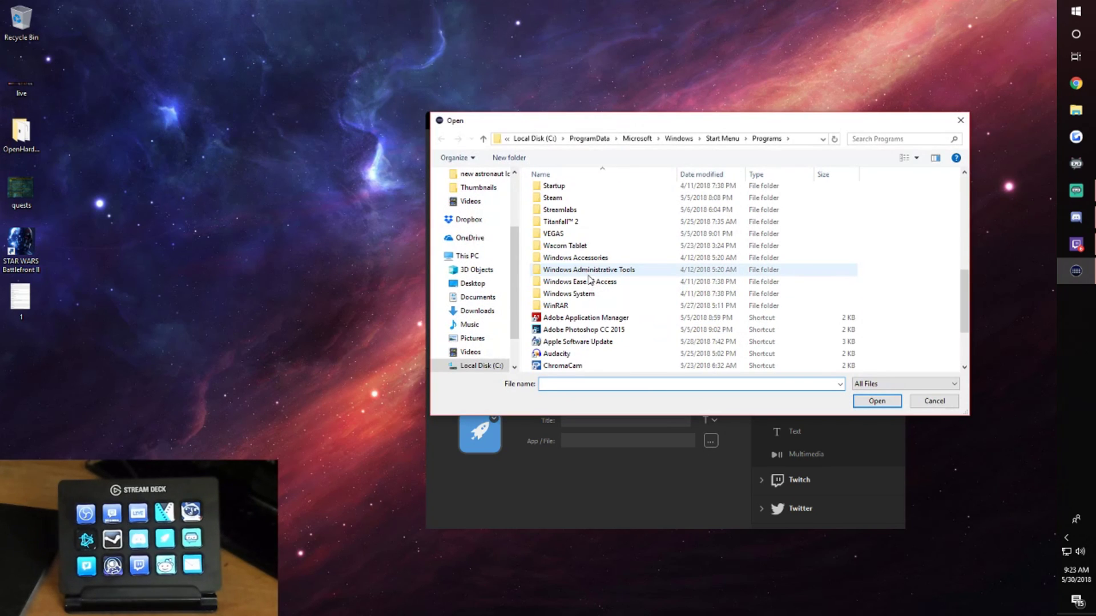
pyautogui.scroll(1, 590, 280)
pyautogui.scroll(4, 590, 280)
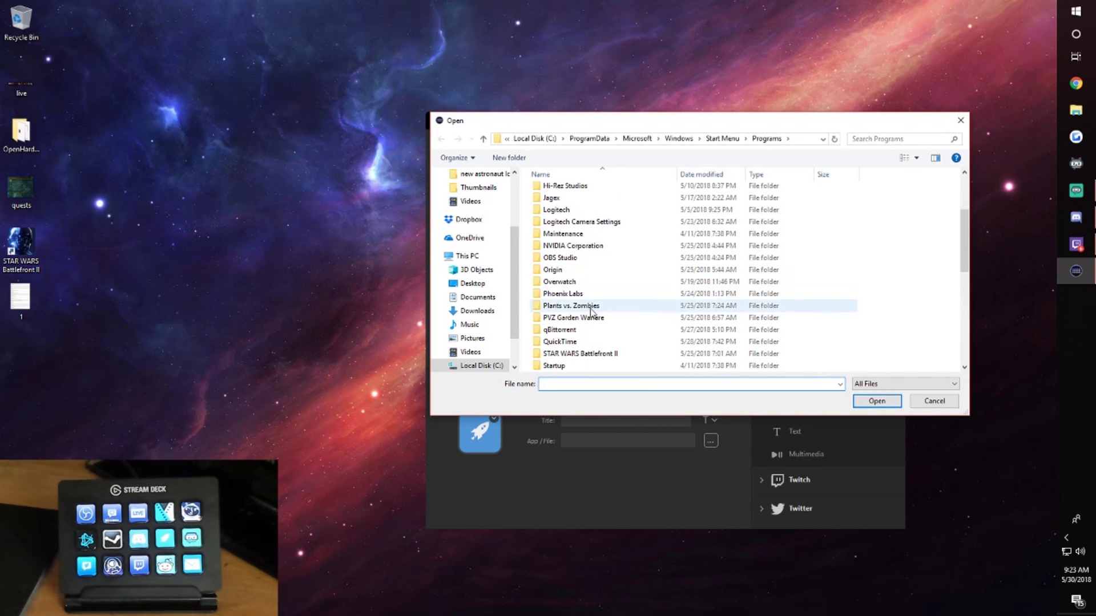
pyautogui.scroll(3, 597, 324)
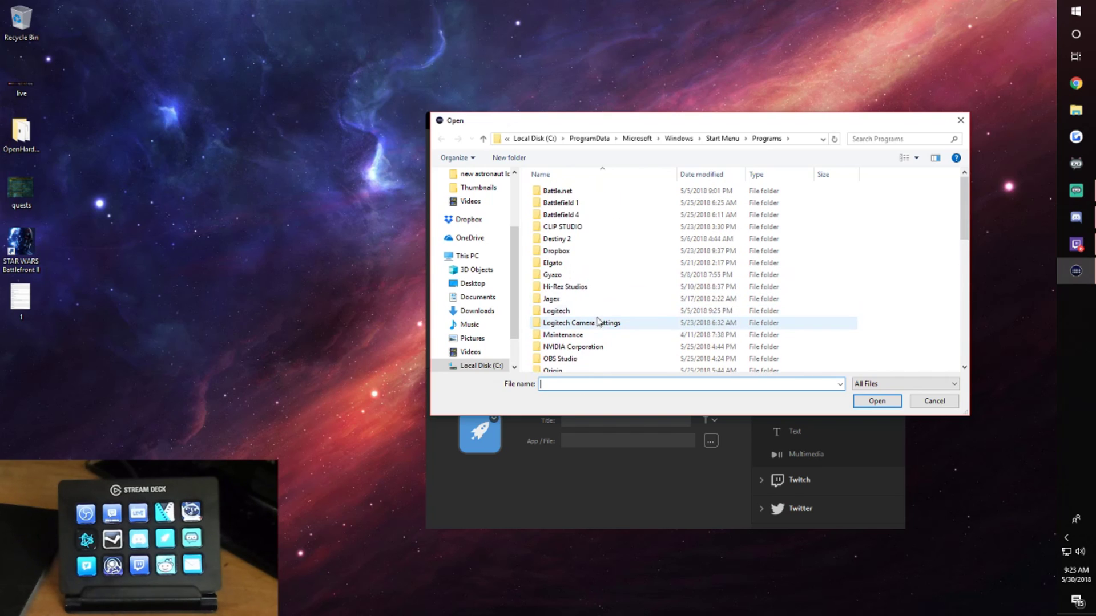
pyautogui.scroll(-2, 599, 274)
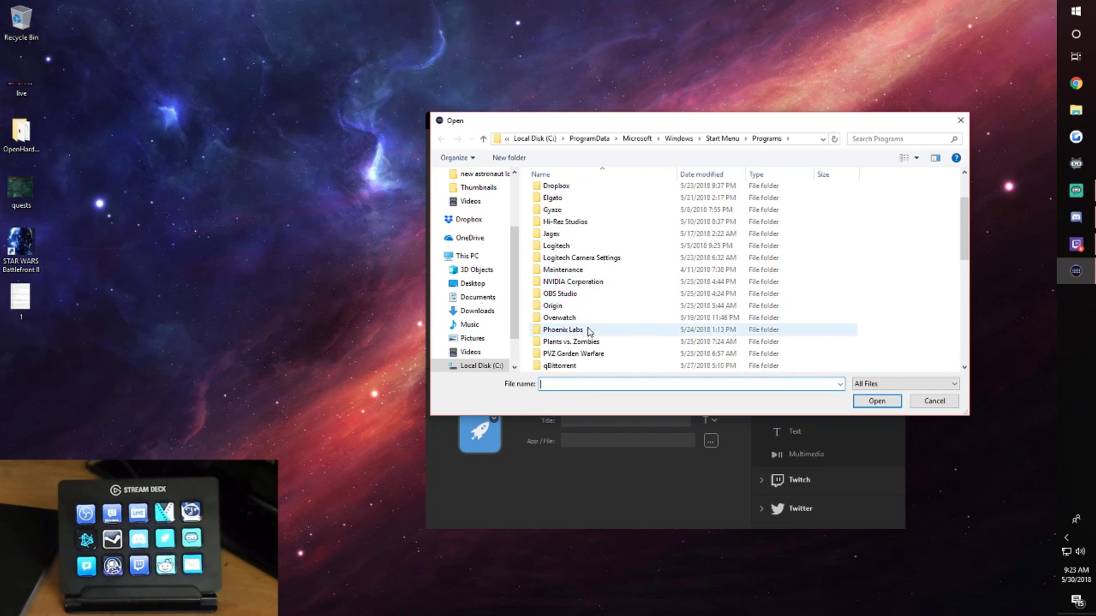
pyautogui.scroll(-1, 590, 333)
pyautogui.scroll(-1, 592, 338)
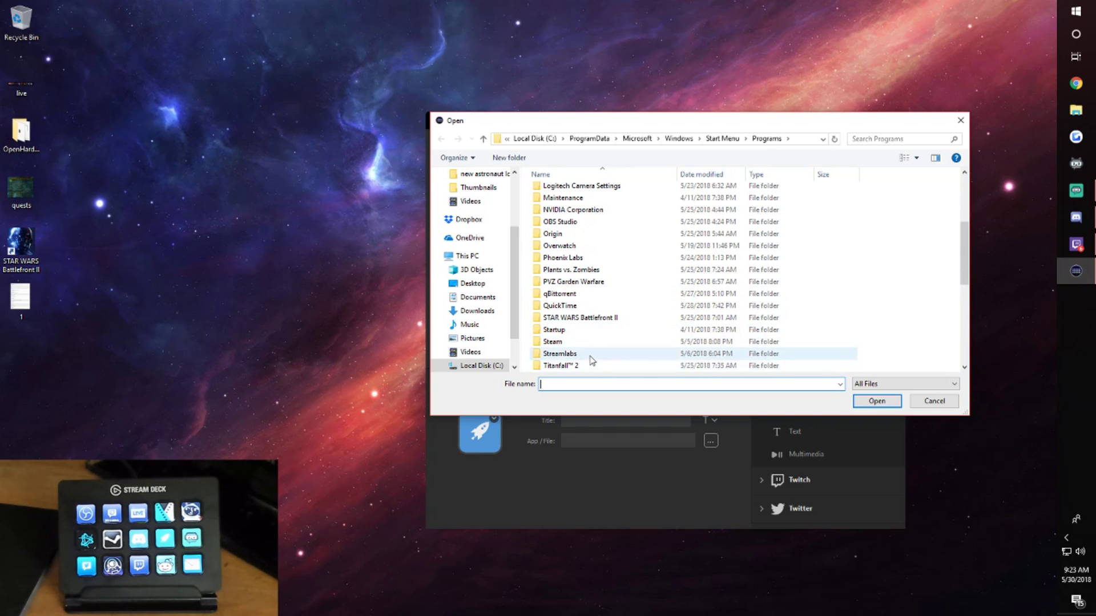
pyautogui.doubleClick(592, 354)
pyautogui.doubleClick(599, 192)
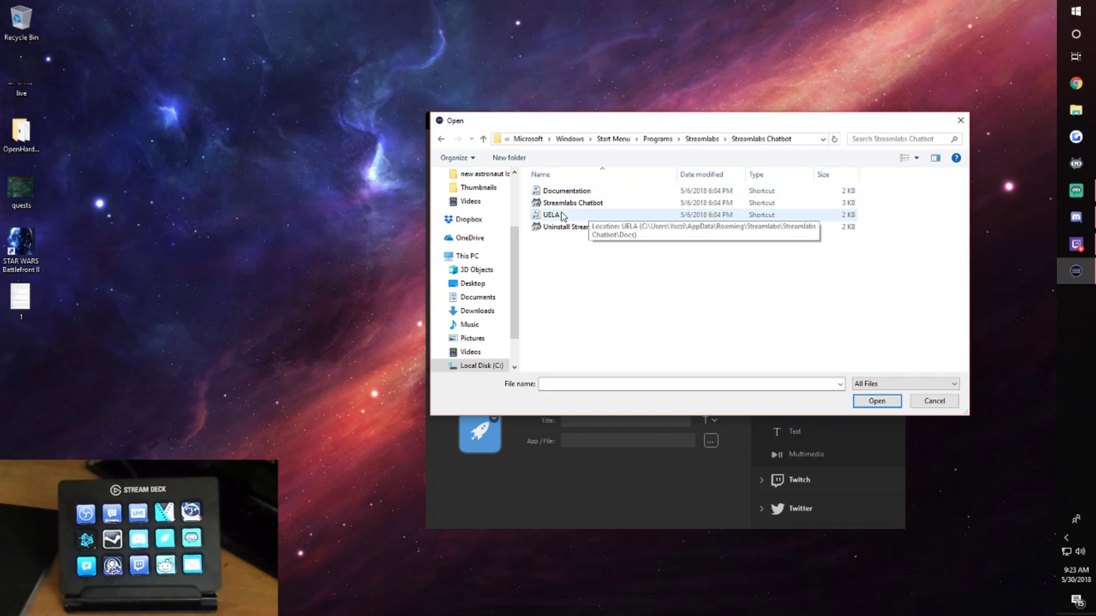
pyautogui.click(590, 204)
pyautogui.doubleClick(590, 204)
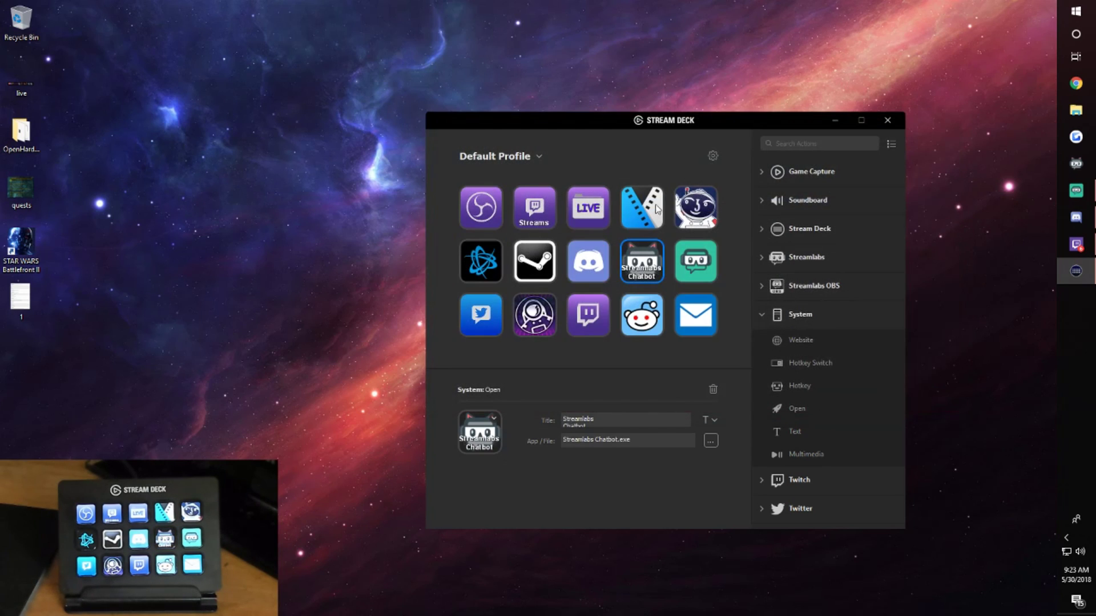
# Step: Clear the Streamlabs Chatbot key's title, then review the Battle.net and Steam keys
pyautogui.press('Tab')
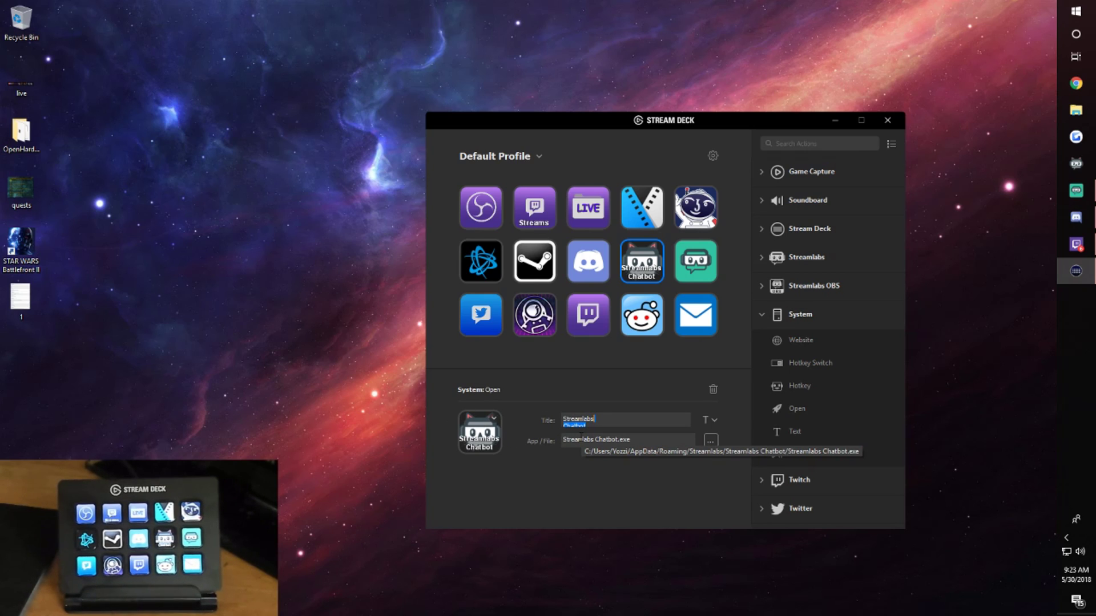
pyautogui.press('BackSpace')
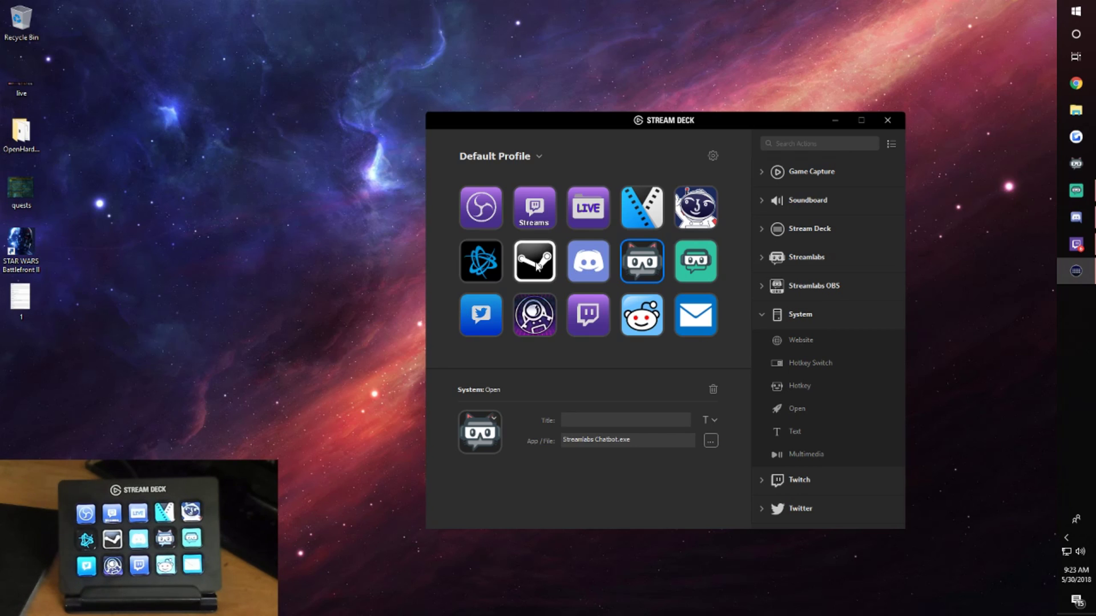
pyautogui.click(481, 265)
pyautogui.click(524, 266)
pyautogui.click(493, 269)
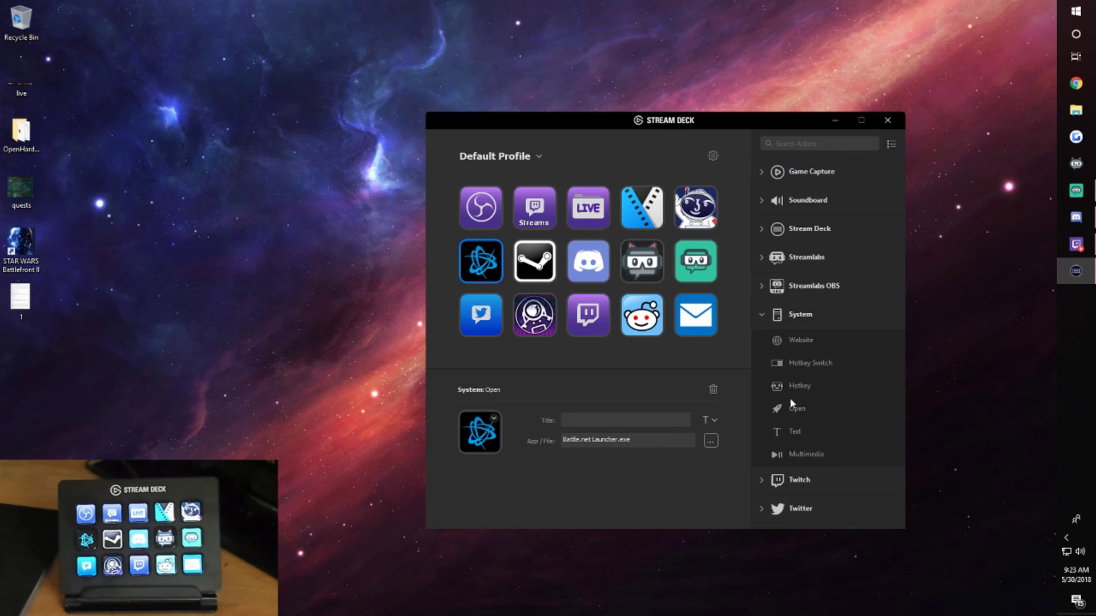
# Step: Open the astronaut folder, review its back, link and brush keys, and return
pyautogui.click(706, 214)
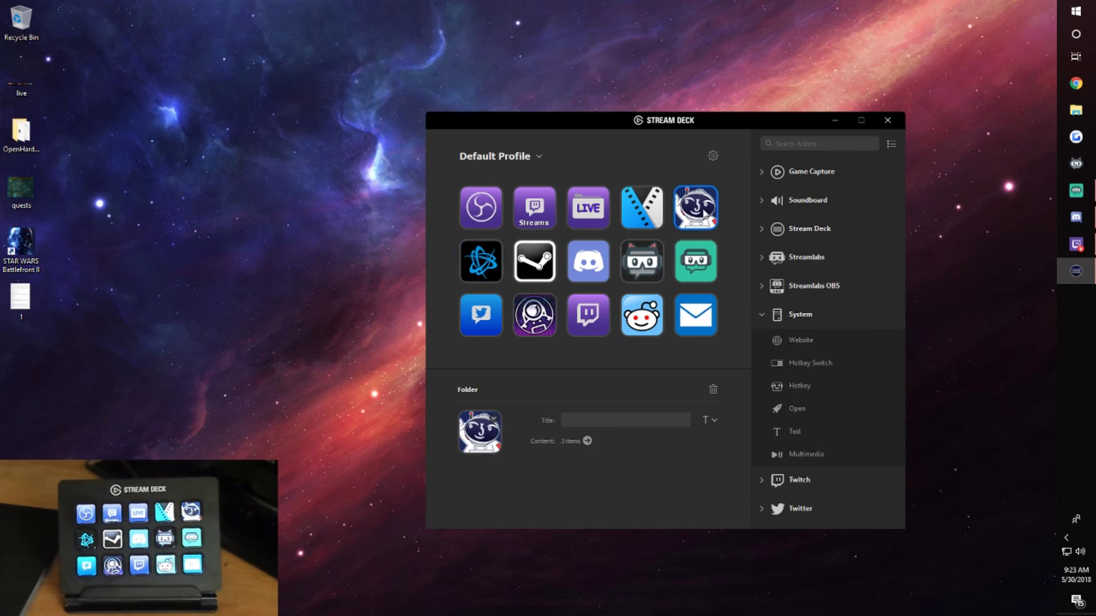
pyautogui.doubleClick(703, 213)
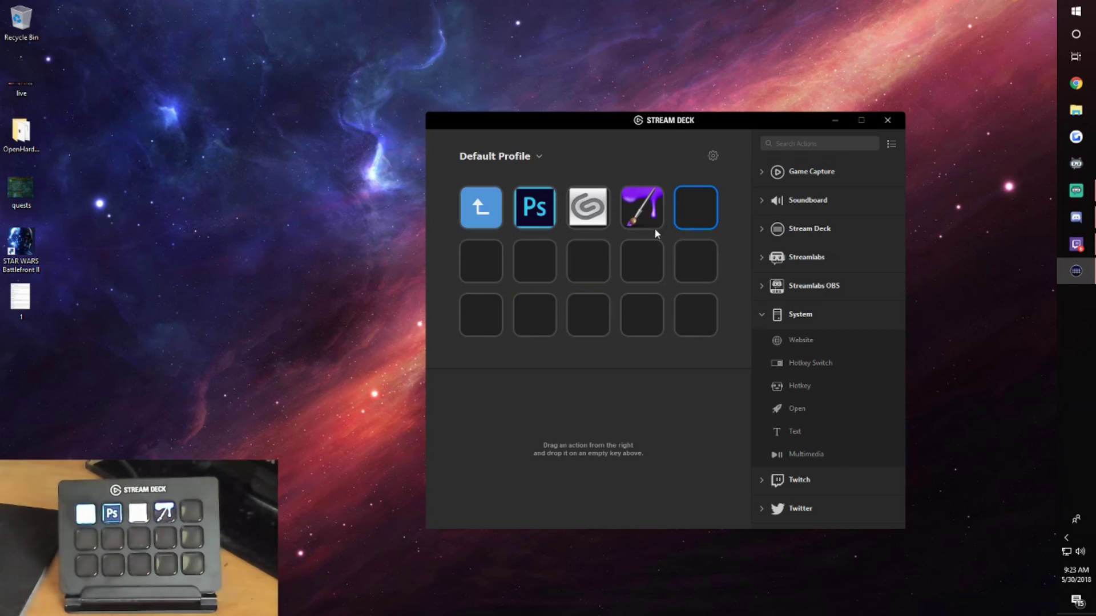
pyautogui.click(465, 210)
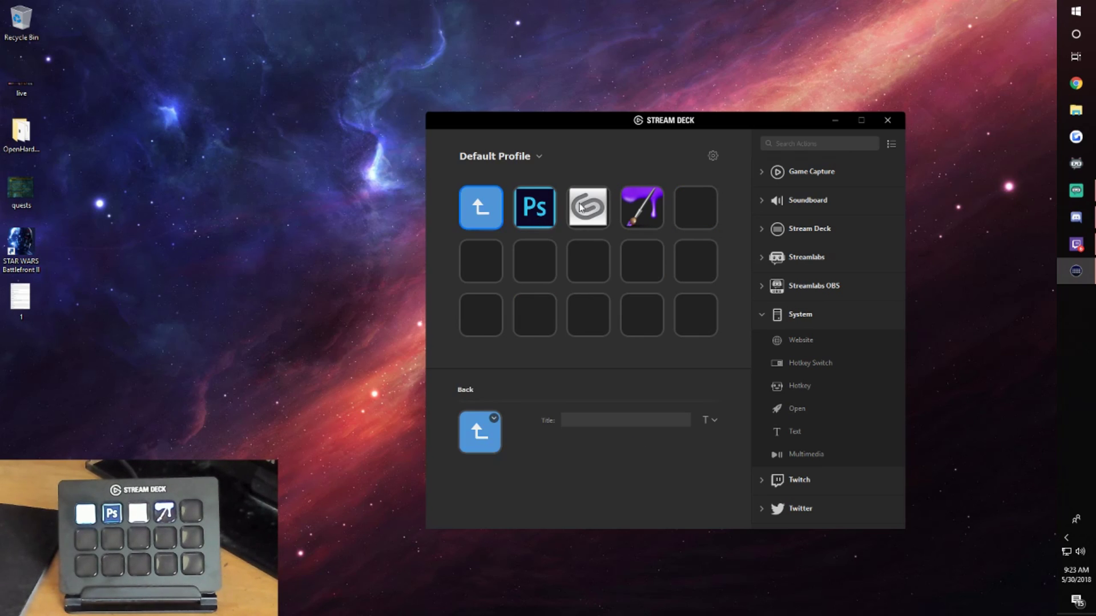
pyautogui.click(592, 208)
pyautogui.click(638, 210)
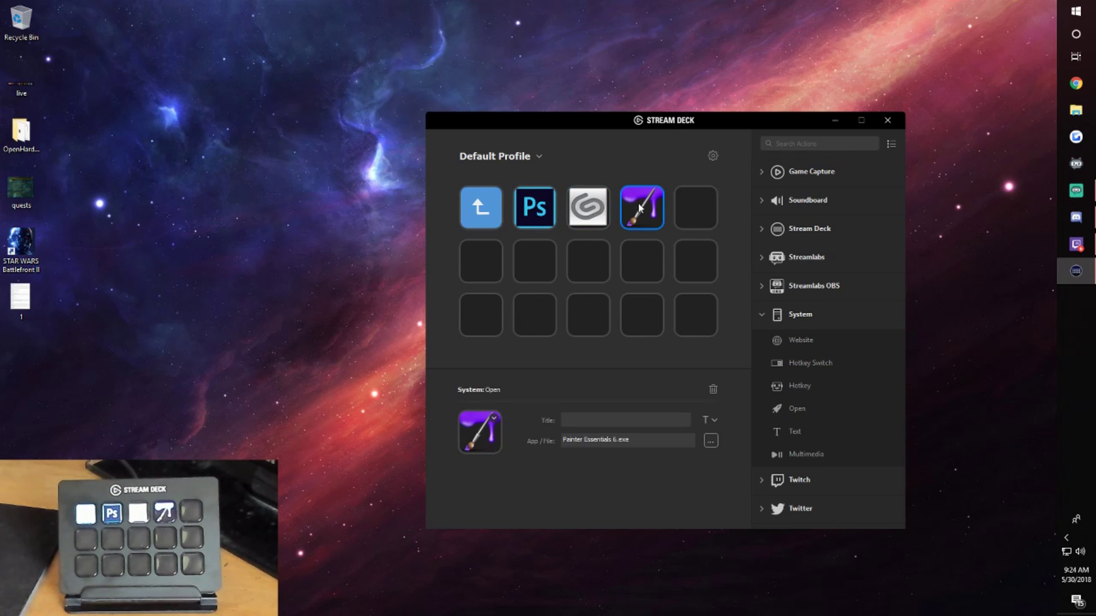
pyautogui.click(476, 214)
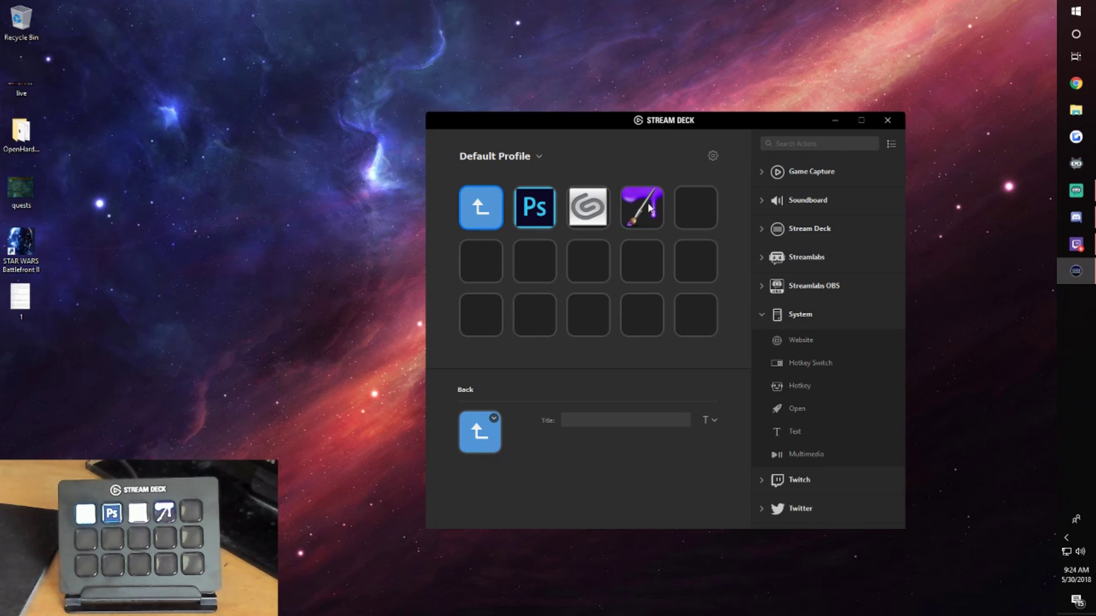
pyautogui.doubleClick(491, 207)
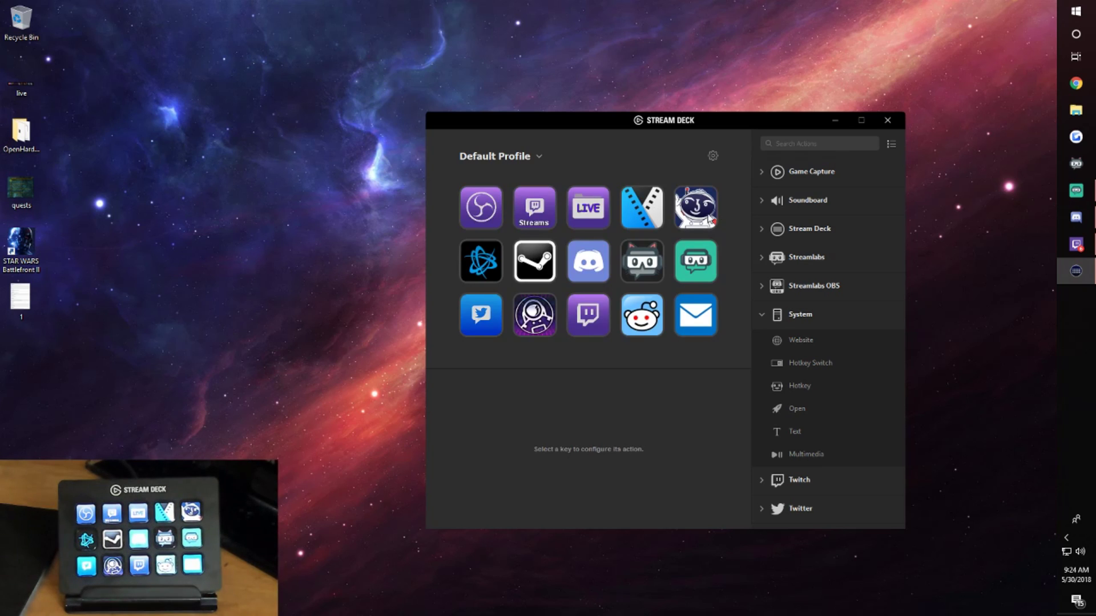
# Step: Delete the top-right astronaut folder key, confirming Yes
pyautogui.click(707, 218)
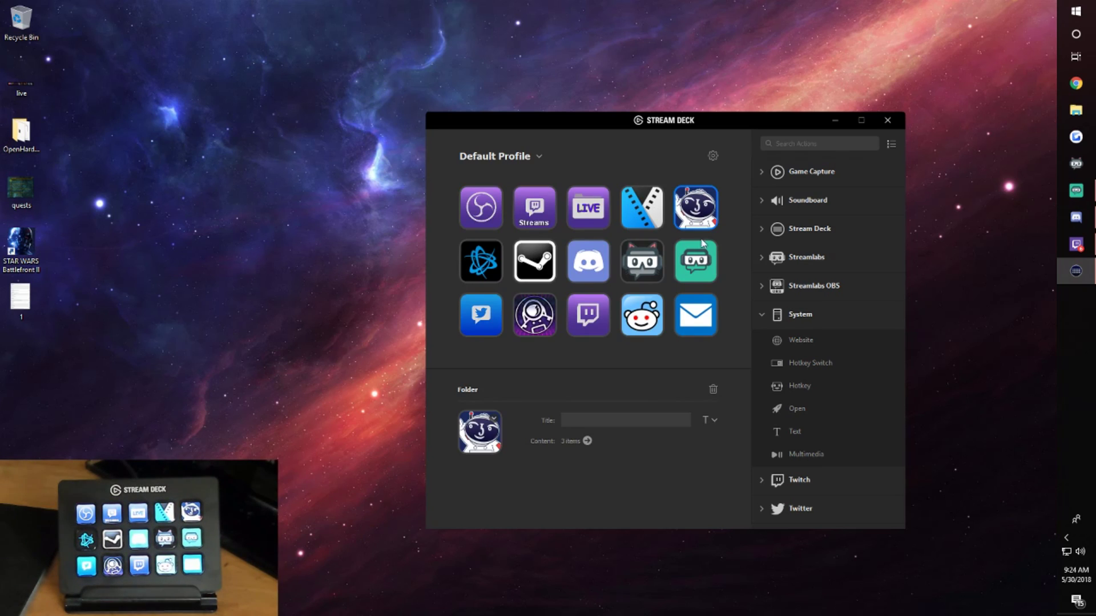
pyautogui.click(713, 391)
pyautogui.click(541, 335)
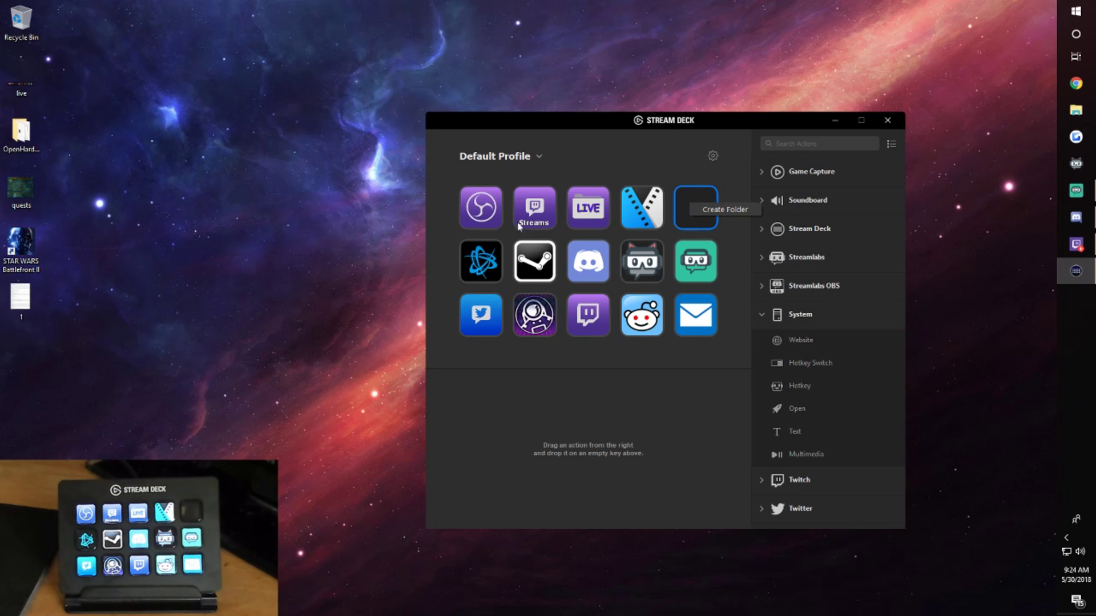
pyautogui.click(698, 214)
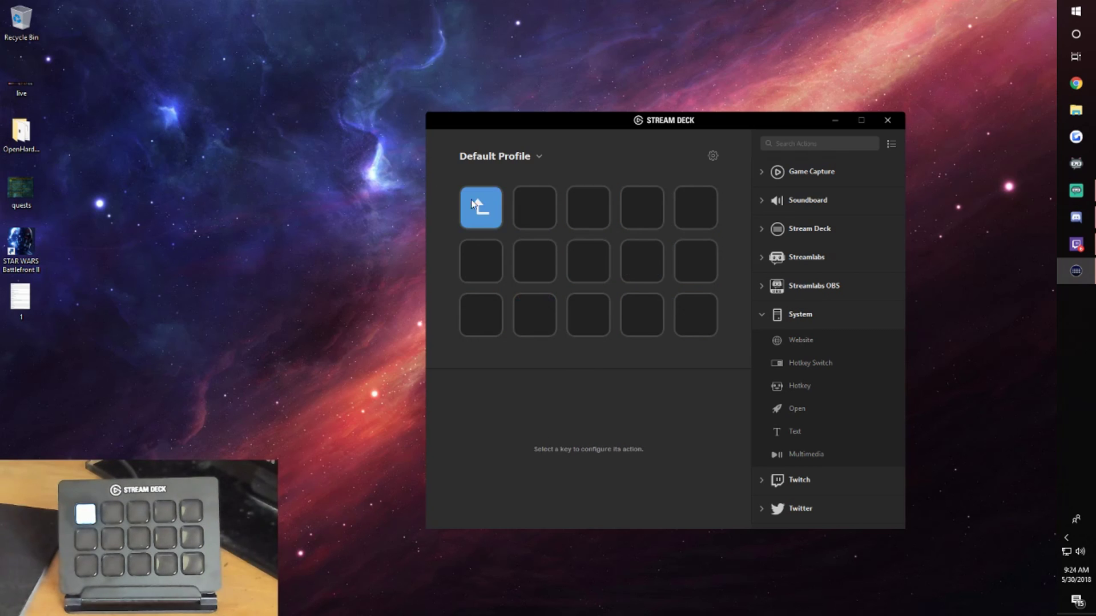
# Step: Turn the empty second key into a folder, deleting and recreating it once
pyautogui.click(553, 204)
pyautogui.rightClick(541, 210)
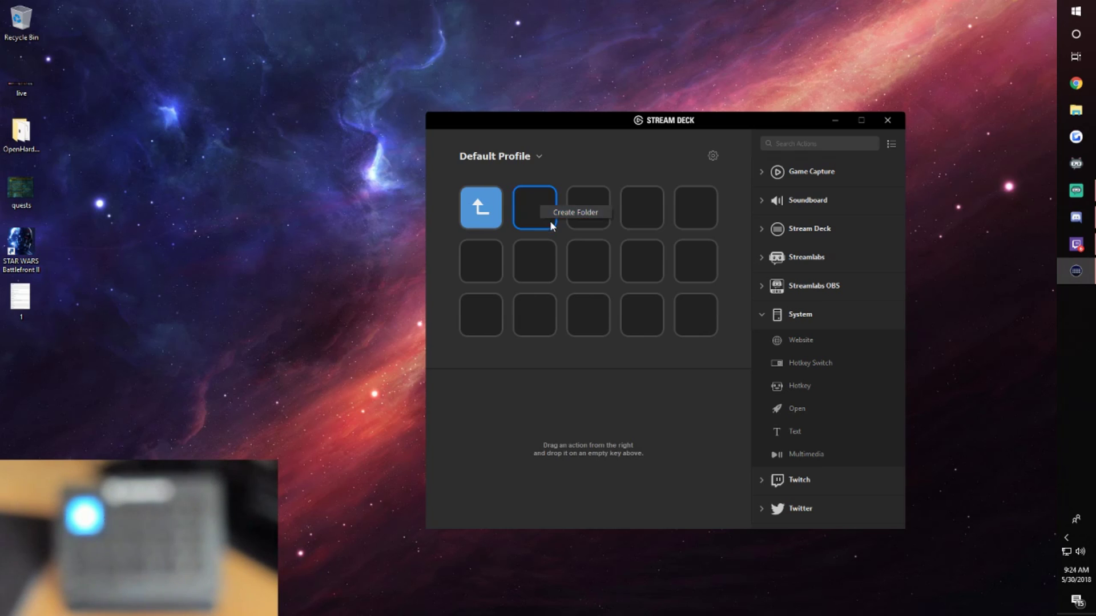
pyautogui.click(562, 211)
pyautogui.rightClick(547, 210)
pyautogui.click(564, 232)
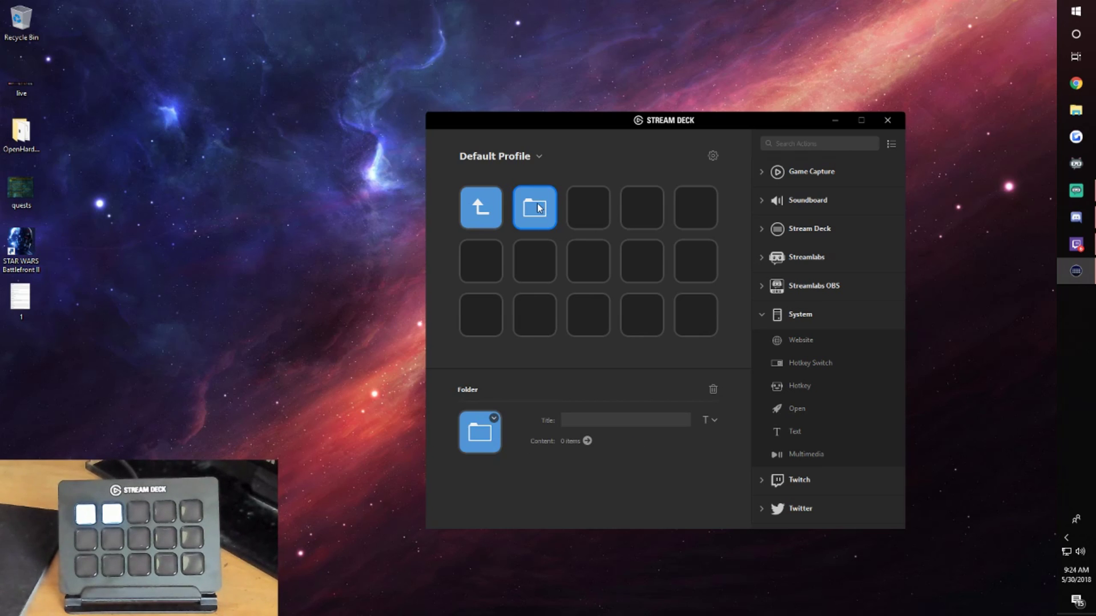
pyautogui.rightClick(547, 205)
pyautogui.click(574, 210)
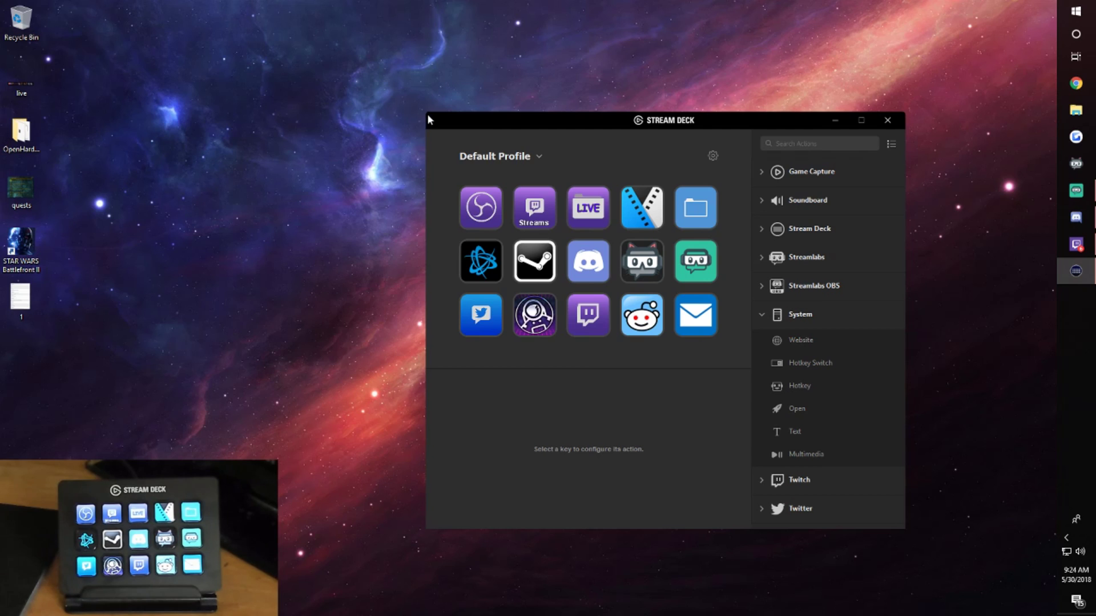
# Step: Open the new top-right folder and select its empty third key
pyautogui.click(688, 214)
pyautogui.doubleClick(688, 214)
pyautogui.click(594, 214)
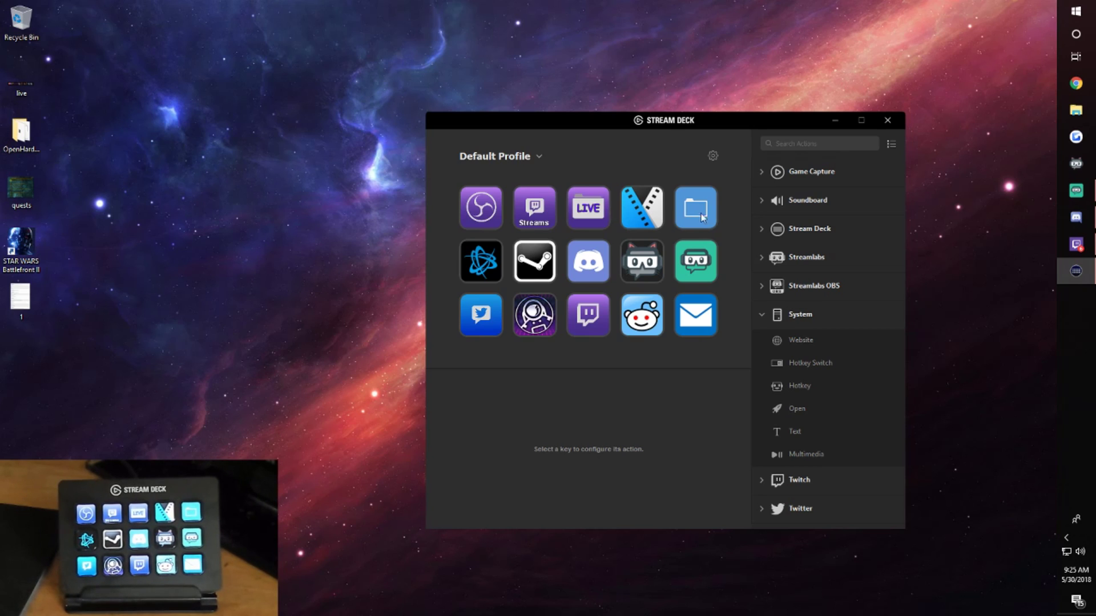
# Step: Add a Hotkey on the folder's third key sending Alt+Shift+], titled Paste
pyautogui.moveTo(790, 386); pyautogui.dragTo(588, 209)
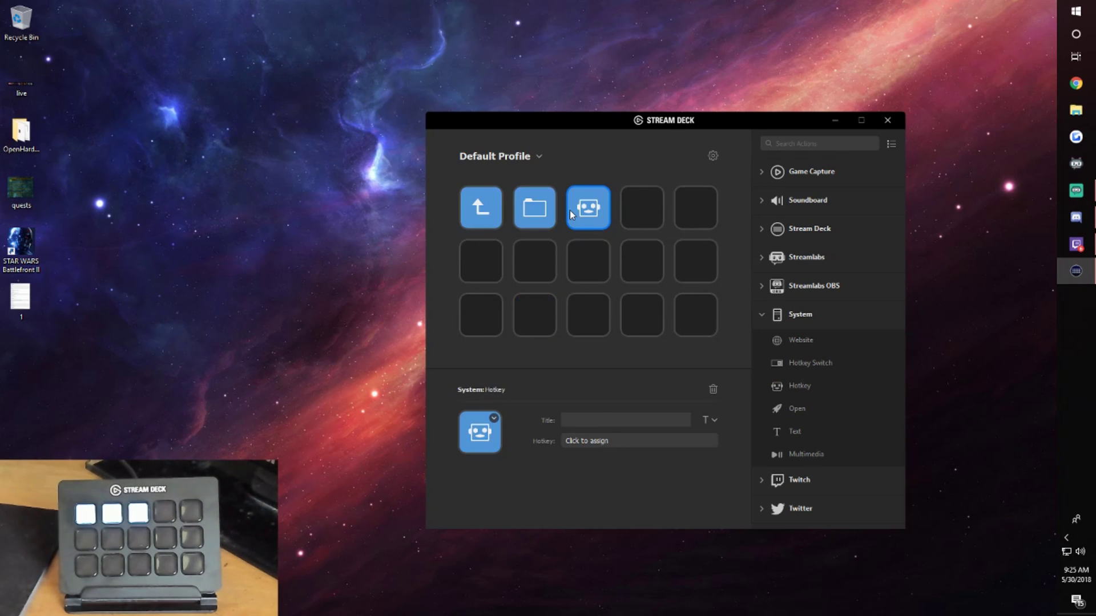
pyautogui.click(611, 441)
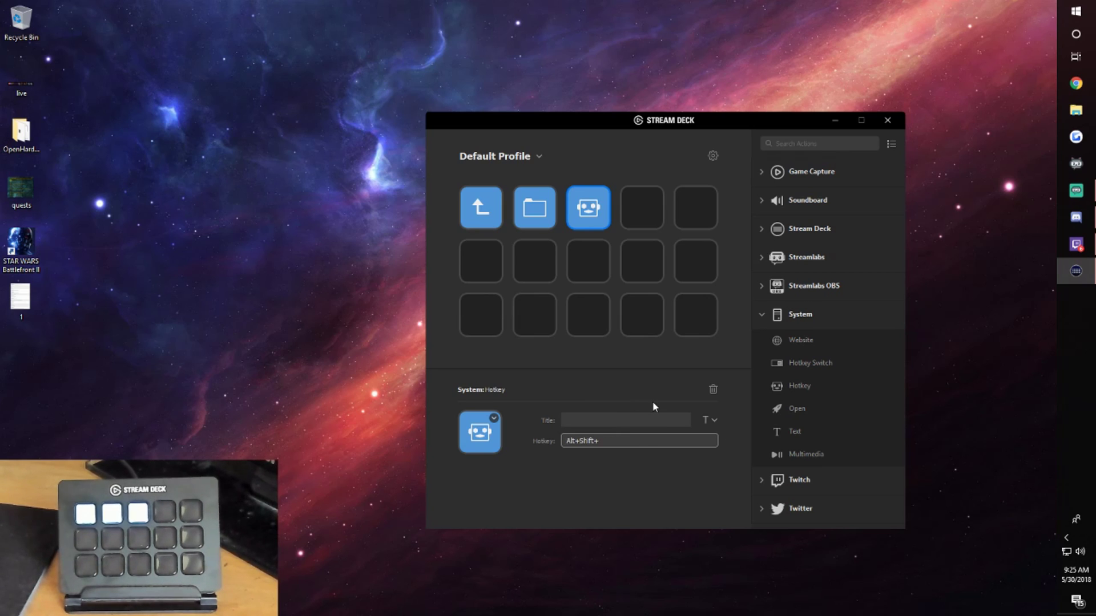
pyautogui.hotkey('alt', 'shift', ']')
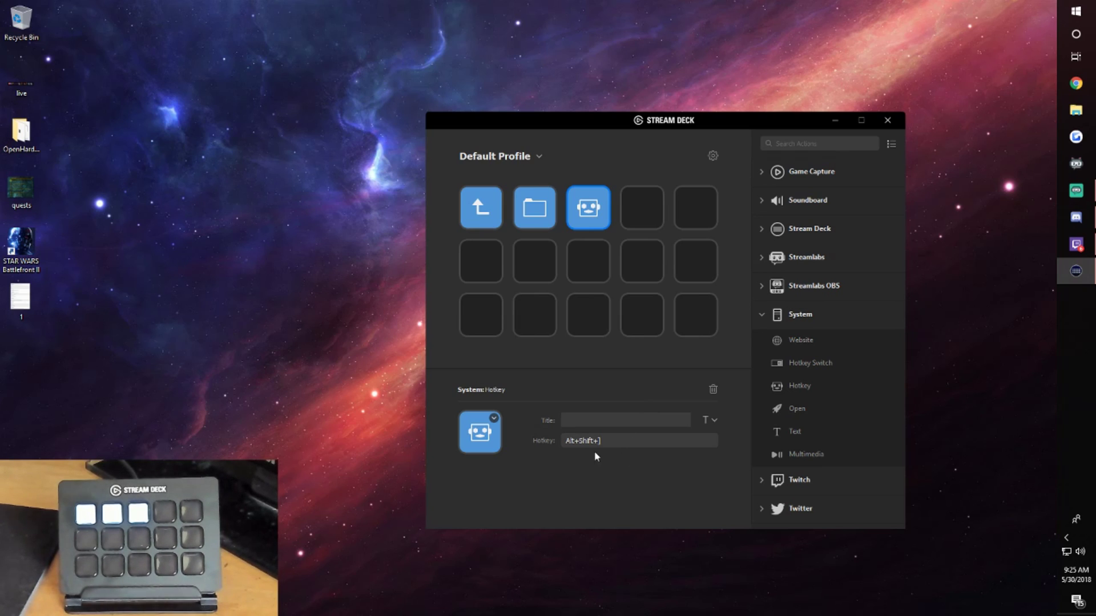
pyautogui.click(624, 423)
pyautogui.write('pP')
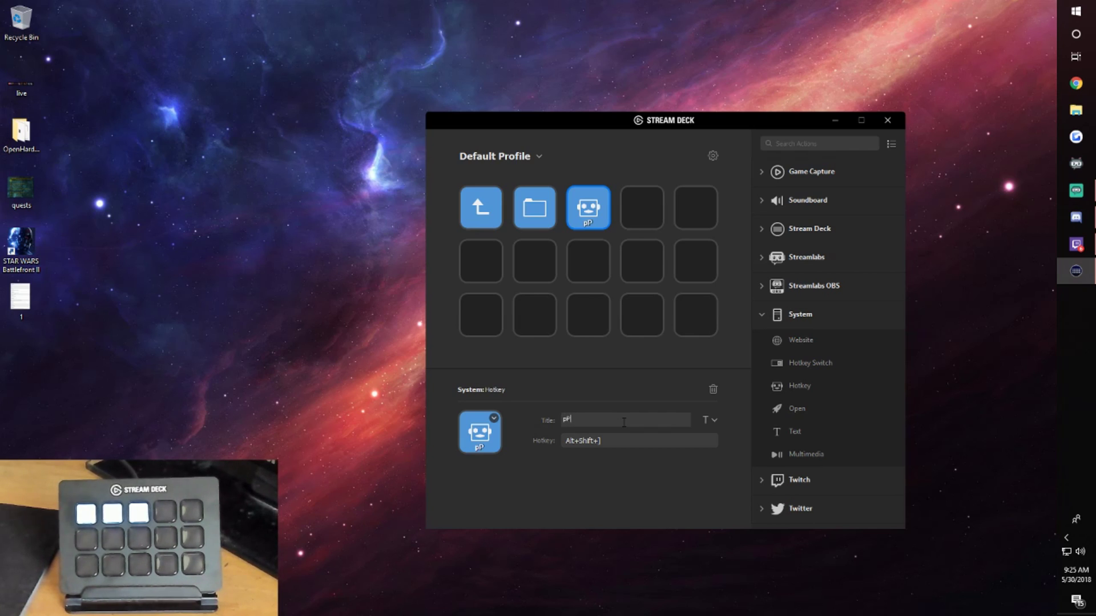
pyautogui.press('BackSpace')
pyautogui.write('Paste')
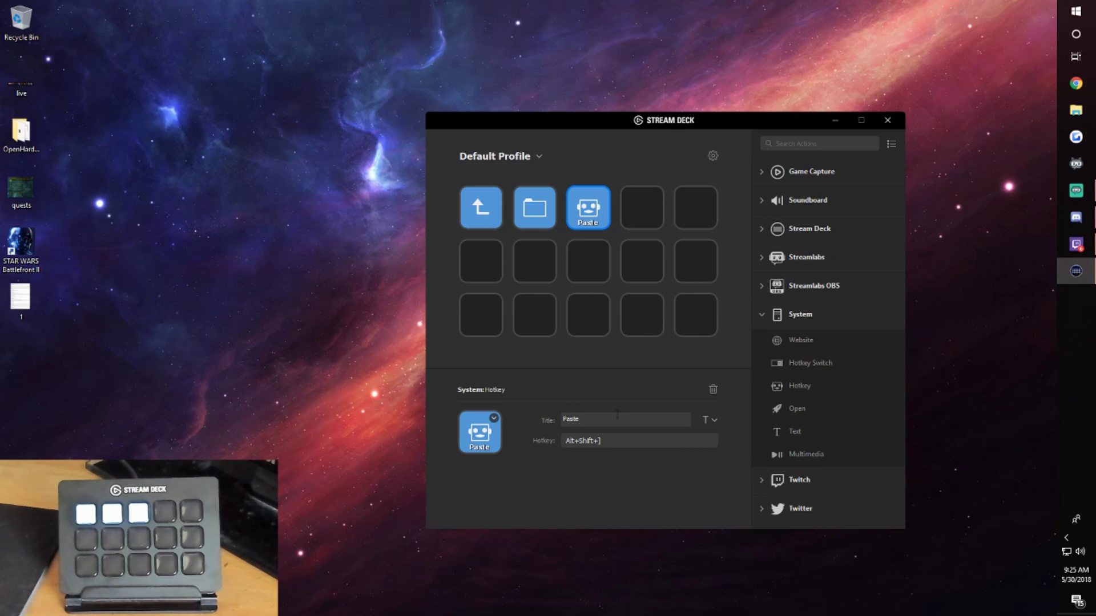
pyautogui.write('}')
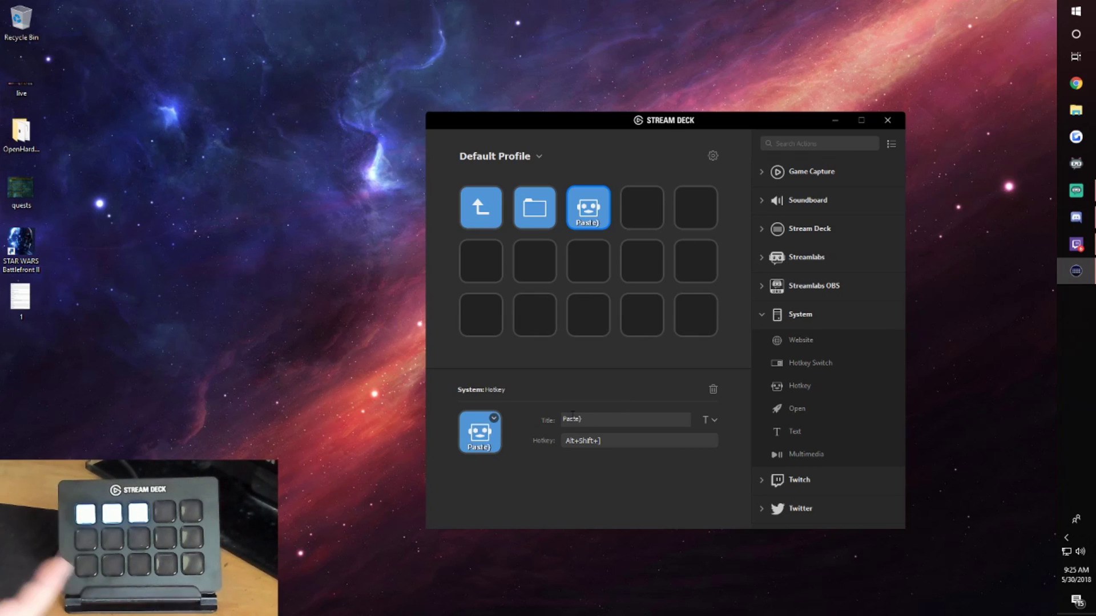
pyautogui.press('BackSpace')
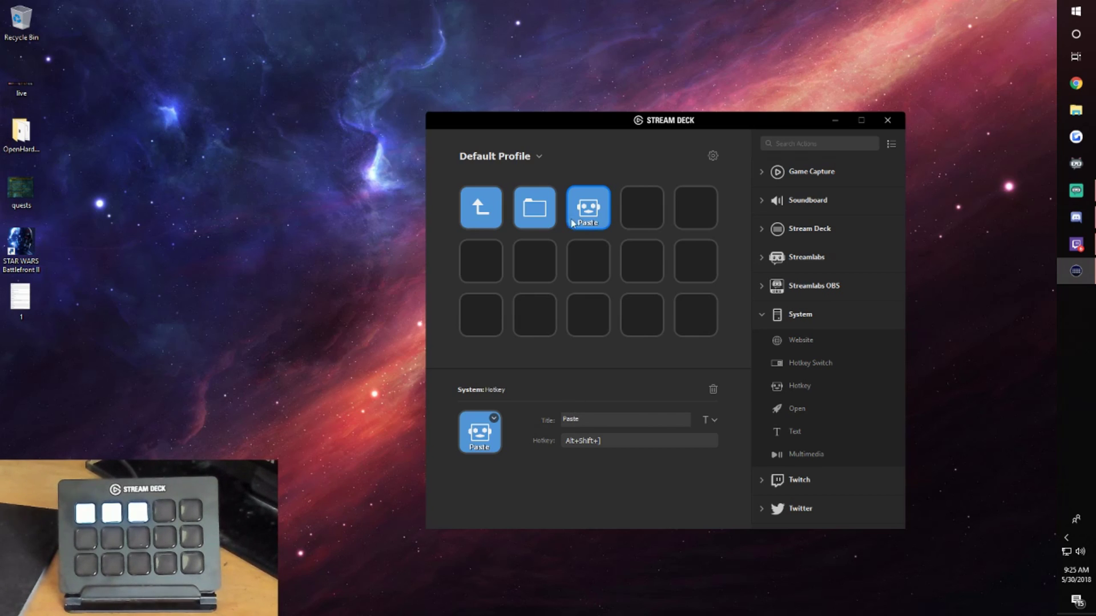
pyautogui.click(464, 209)
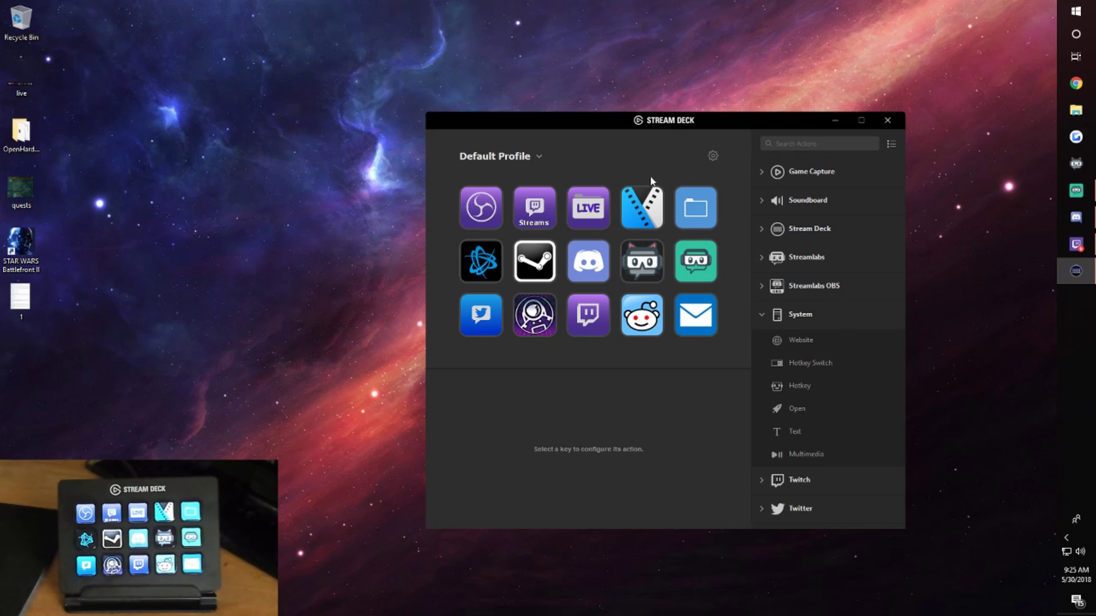
# Step: Inspect the Vegas, LIVE, Streams and OBS keys, then open the LIVE folder
pyautogui.click(645, 201)
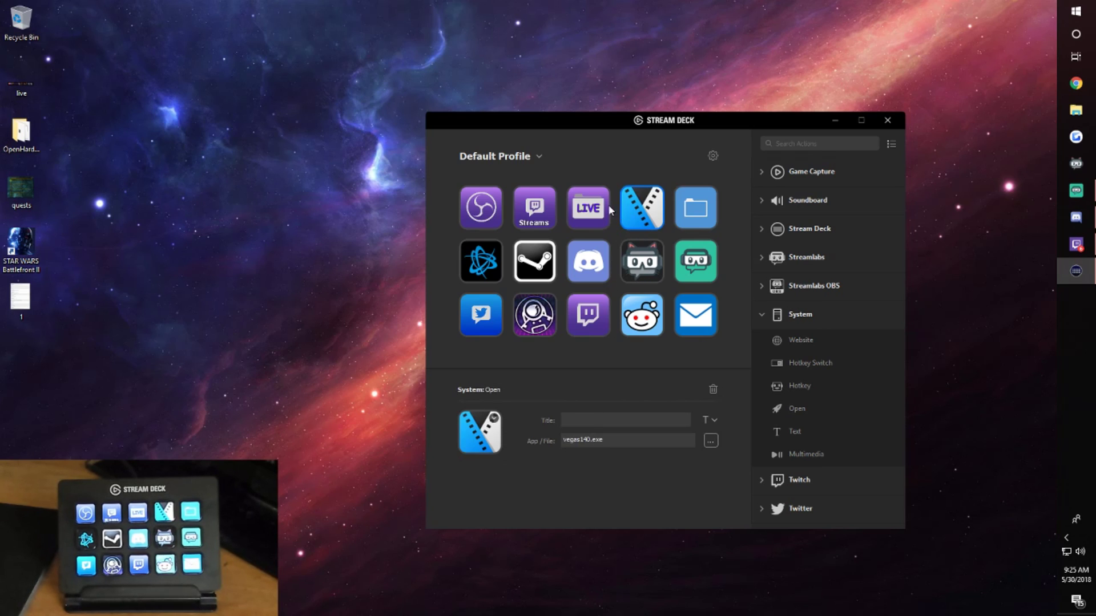
pyautogui.click(589, 208)
pyautogui.click(541, 210)
pyautogui.click(469, 212)
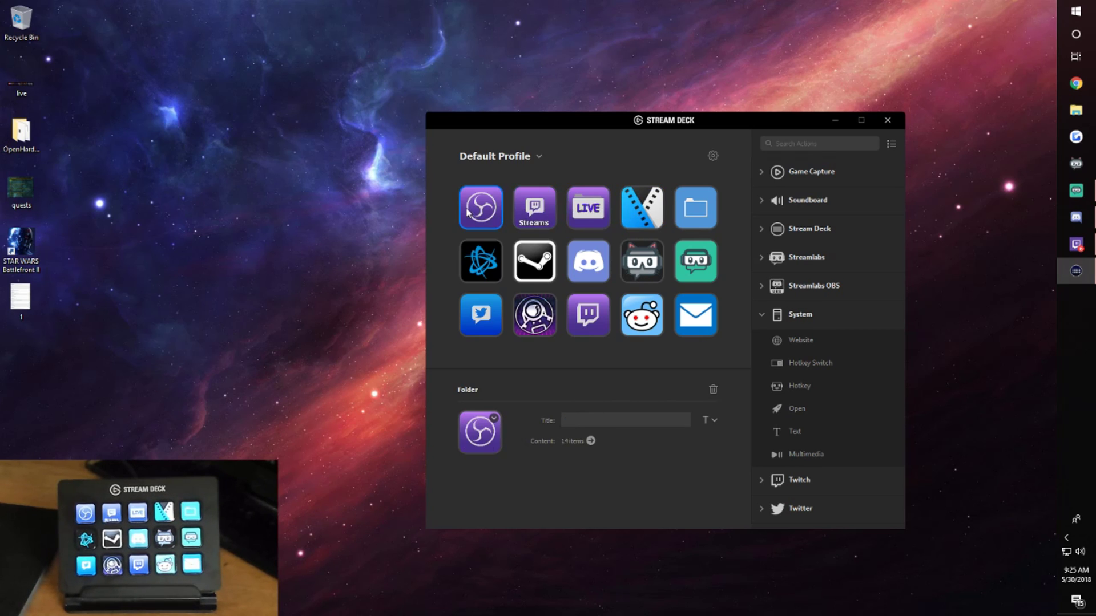
pyautogui.click(597, 207)
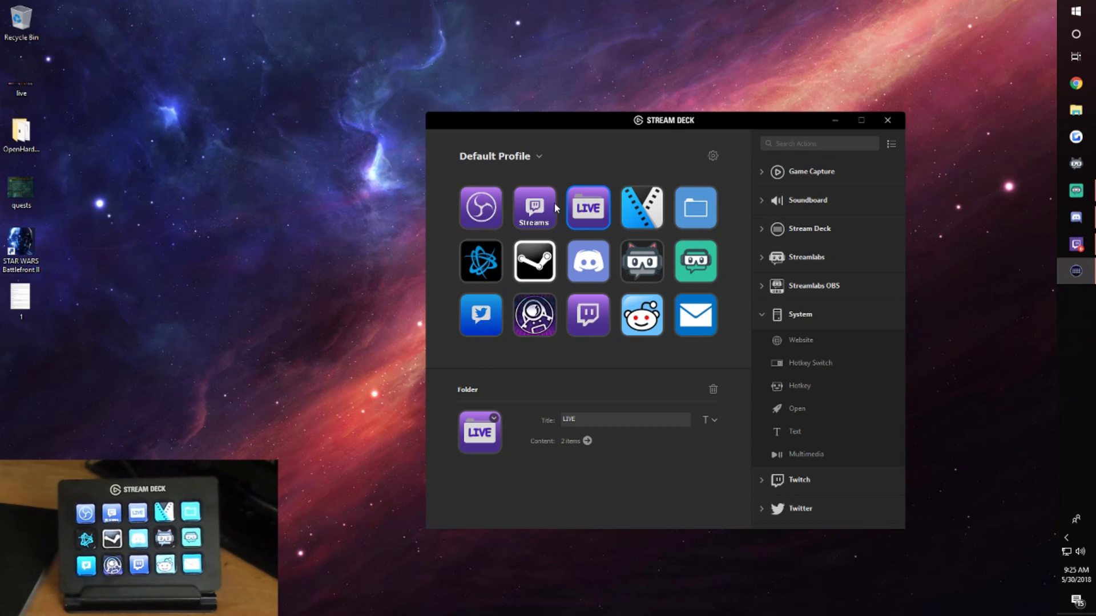
pyautogui.doubleClick(590, 225)
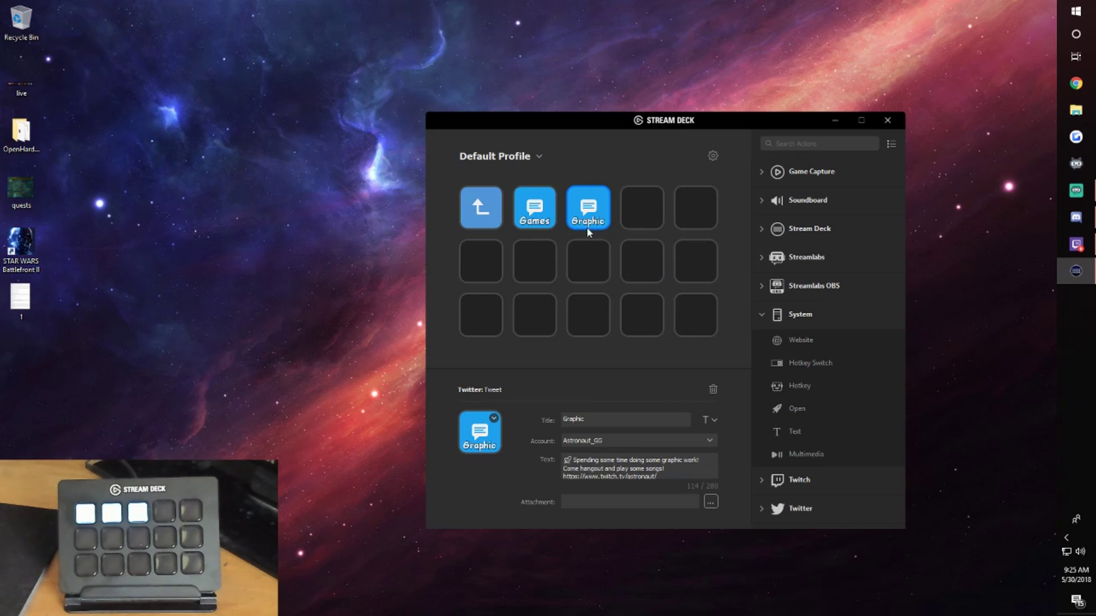
pyautogui.click(599, 271)
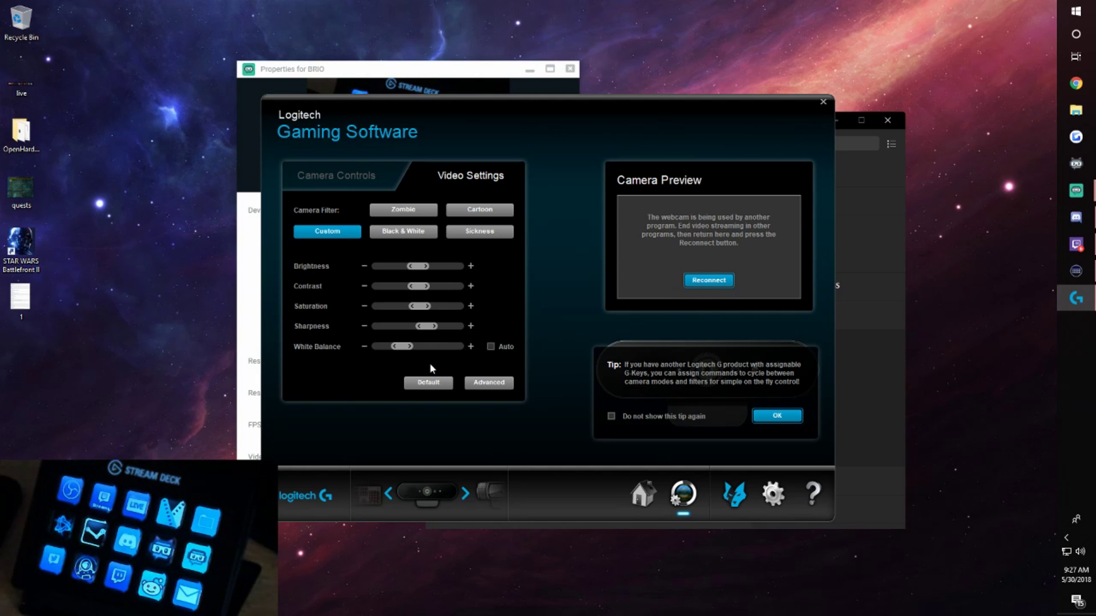
# Step: Close Logitech Gaming Software and BRIO properties, then collapse System and expand Twitter actions
pyautogui.click(823, 102)
pyautogui.click(570, 69)
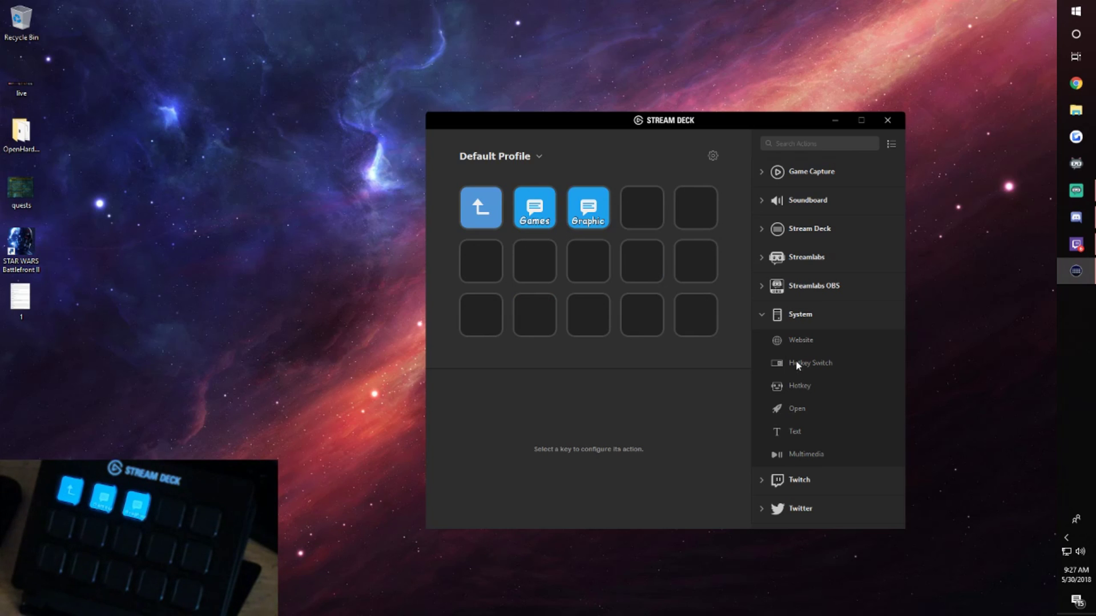
pyautogui.click(765, 322)
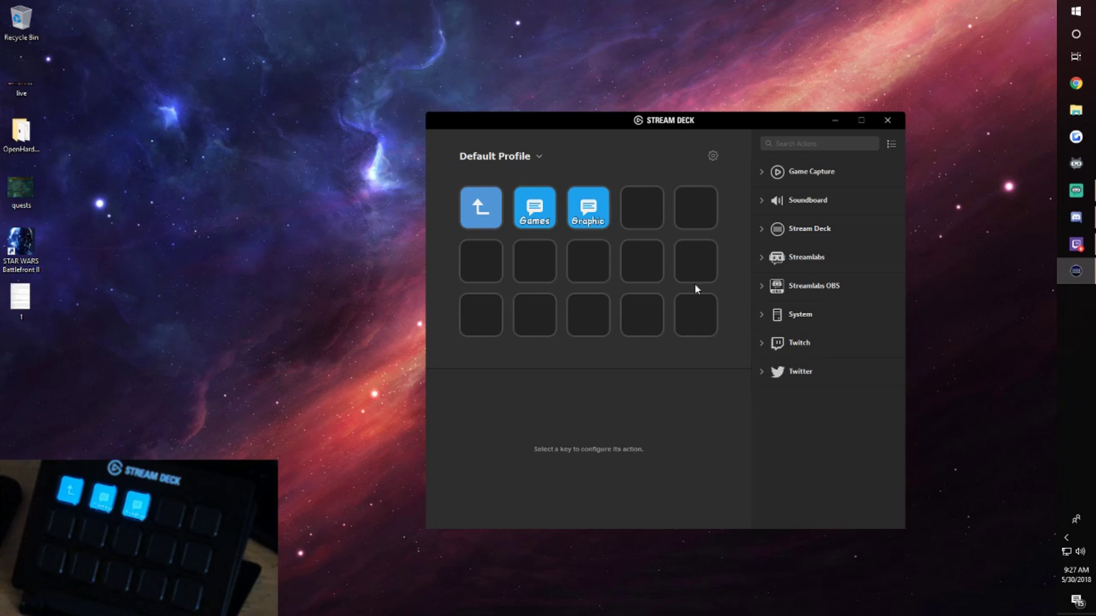
pyautogui.click(764, 372)
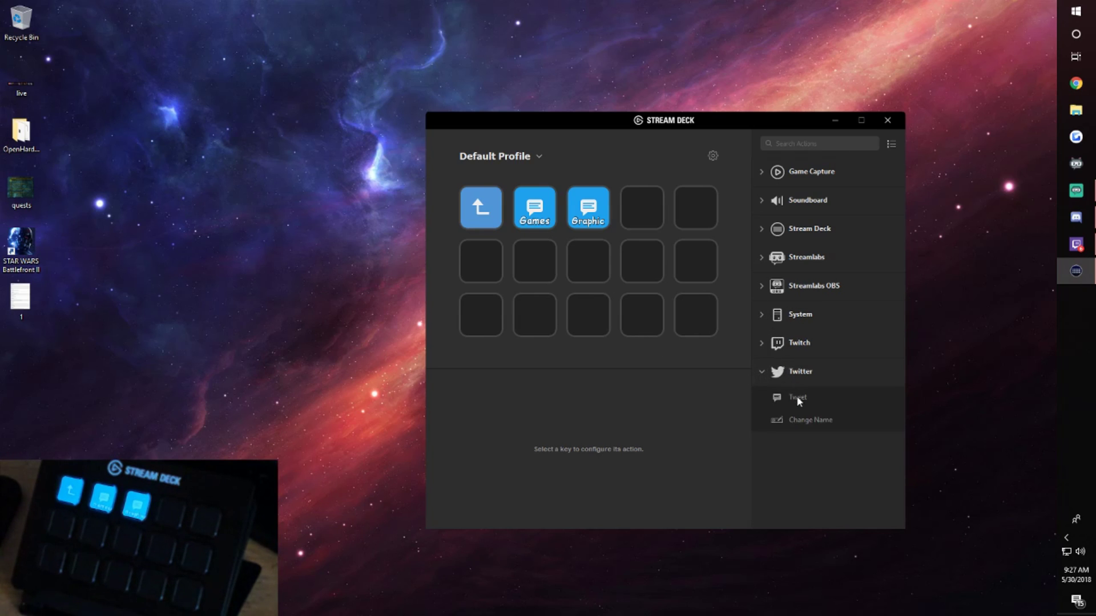